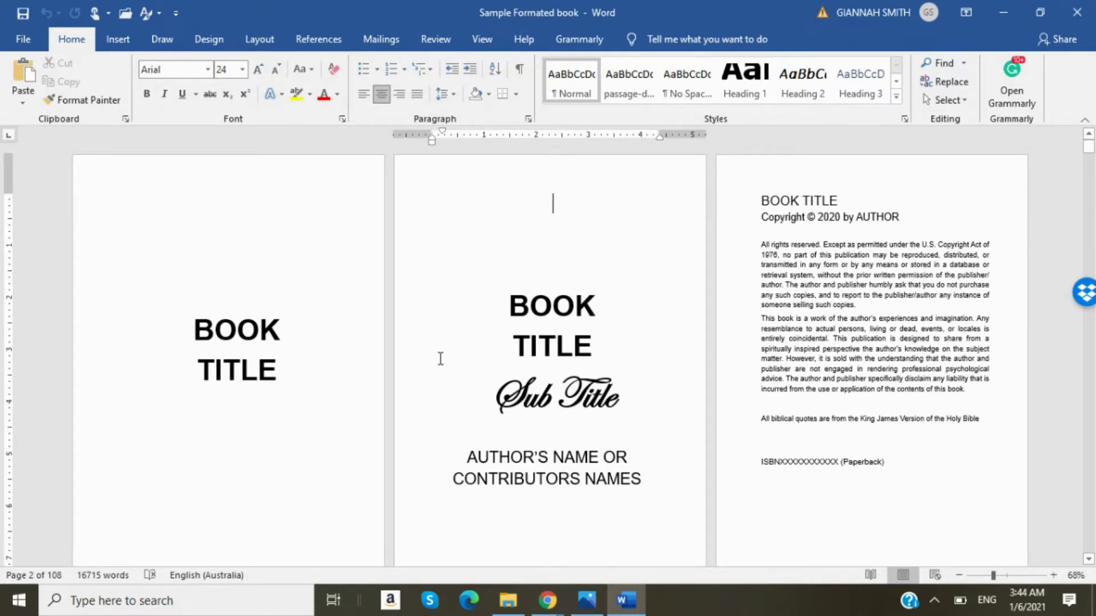
# - Create a new blank document and copy the entire copyright page text from the Sample Formated book document
pyautogui.click(20, 39)
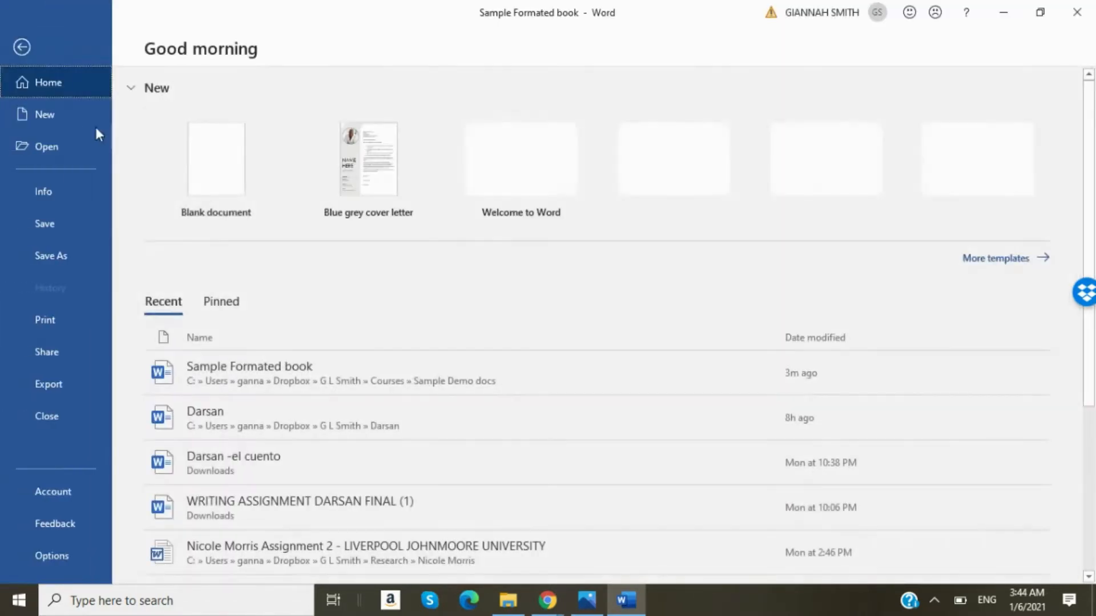
pyautogui.click(196, 147)
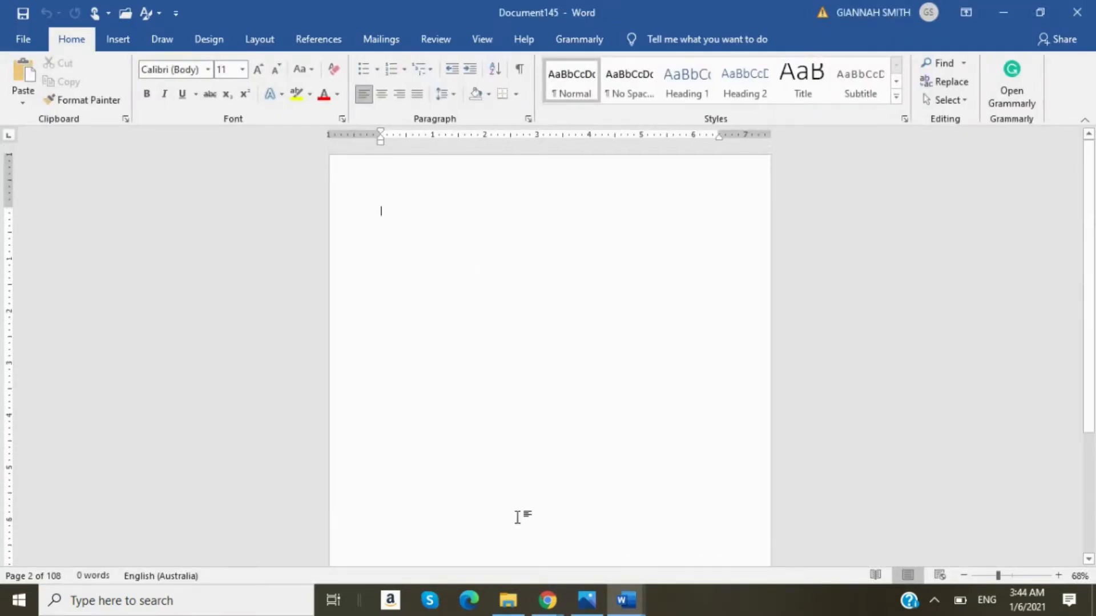
pyautogui.click(625, 610)
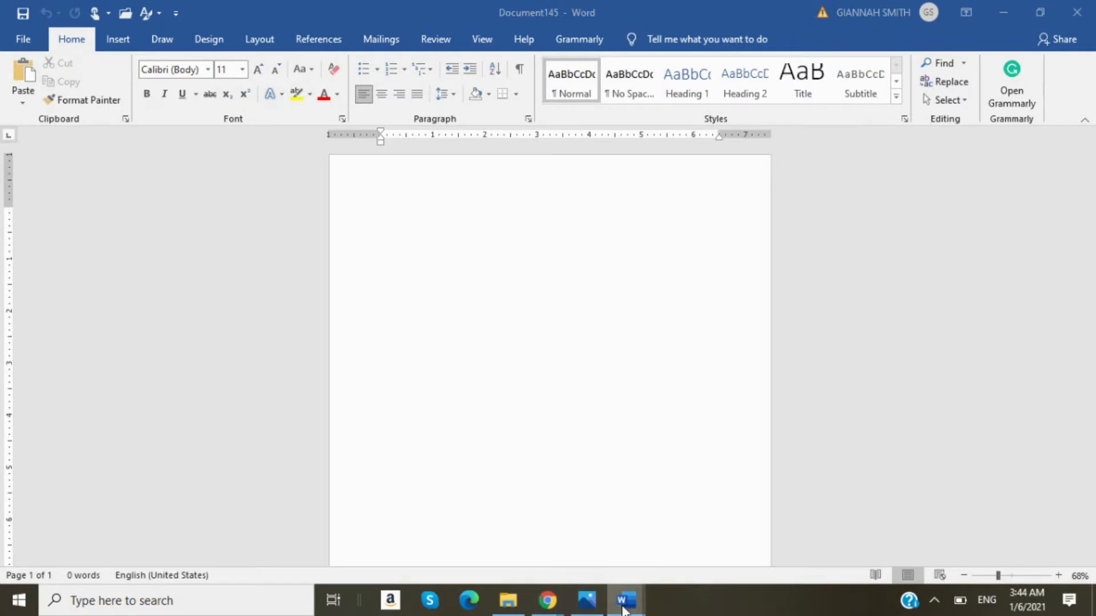
pyautogui.click(574, 556)
pyautogui.scroll(-3, 784, 262)
pyautogui.scroll(3, 784, 262)
pyautogui.moveTo(761, 201); pyautogui.dragTo(882, 464)
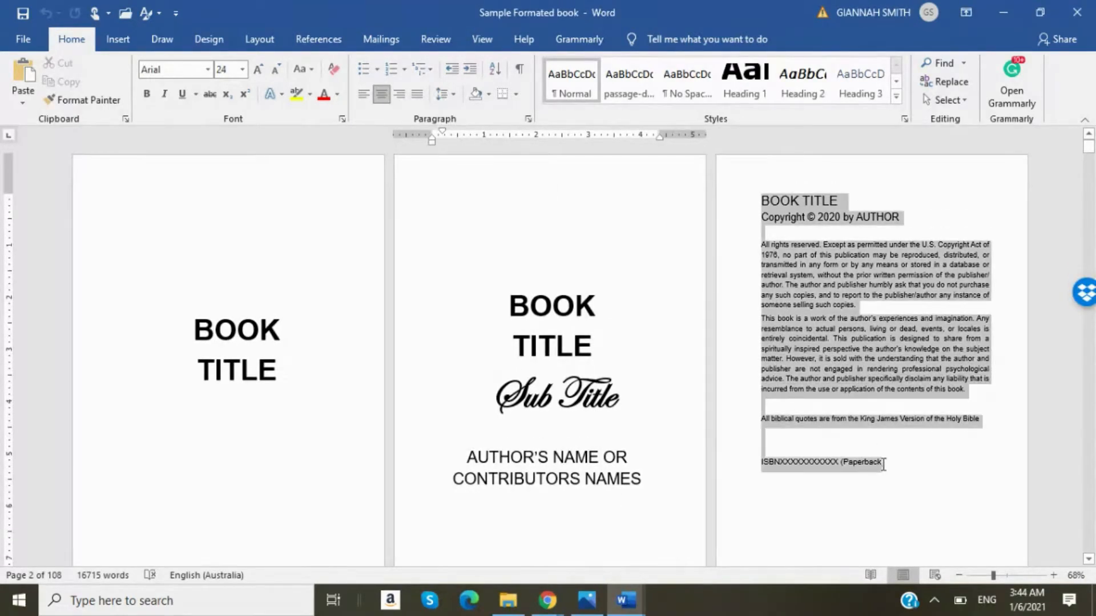
pyautogui.rightClick(811, 324)
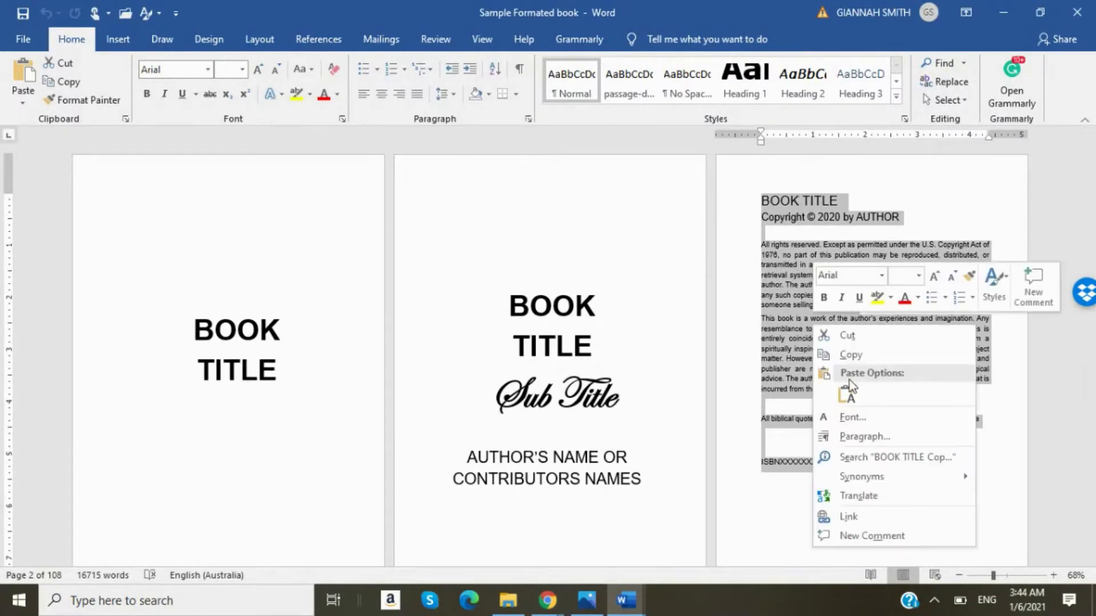
pyautogui.click(850, 354)
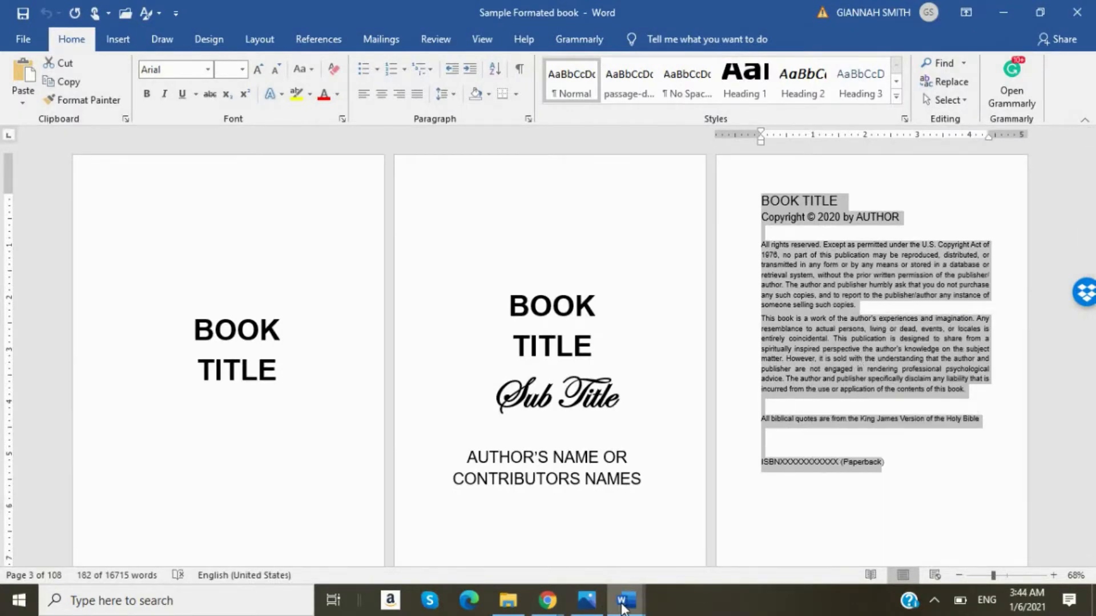
# - Switch to the new blank document and paste the copied copyright text at its start
pyautogui.moveTo(623, 608)
pyautogui.click(687, 573)
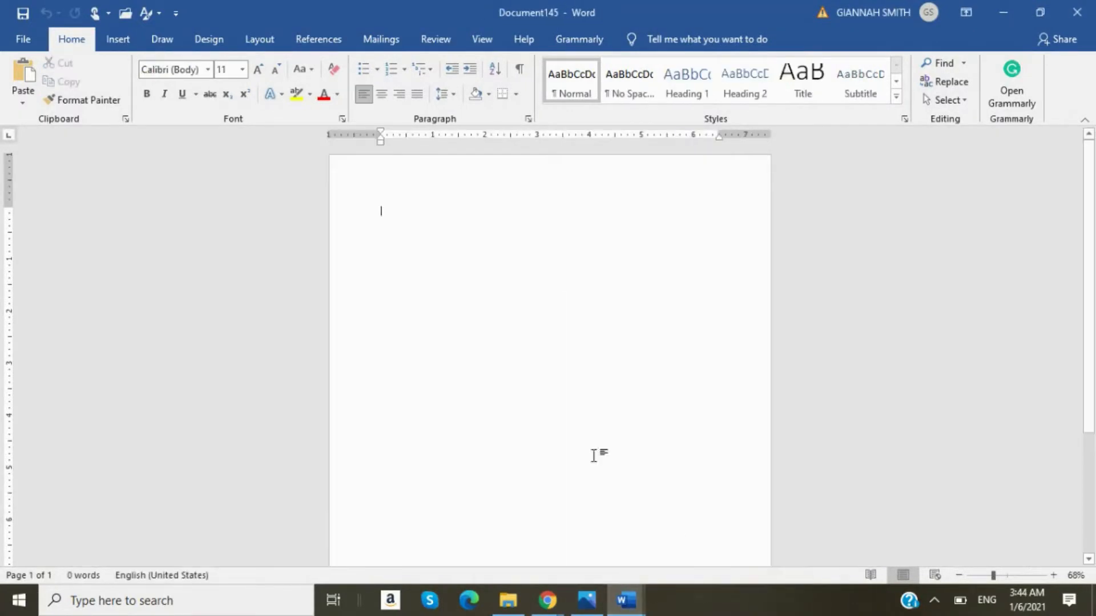
pyautogui.rightClick(395, 219)
pyautogui.click(427, 289)
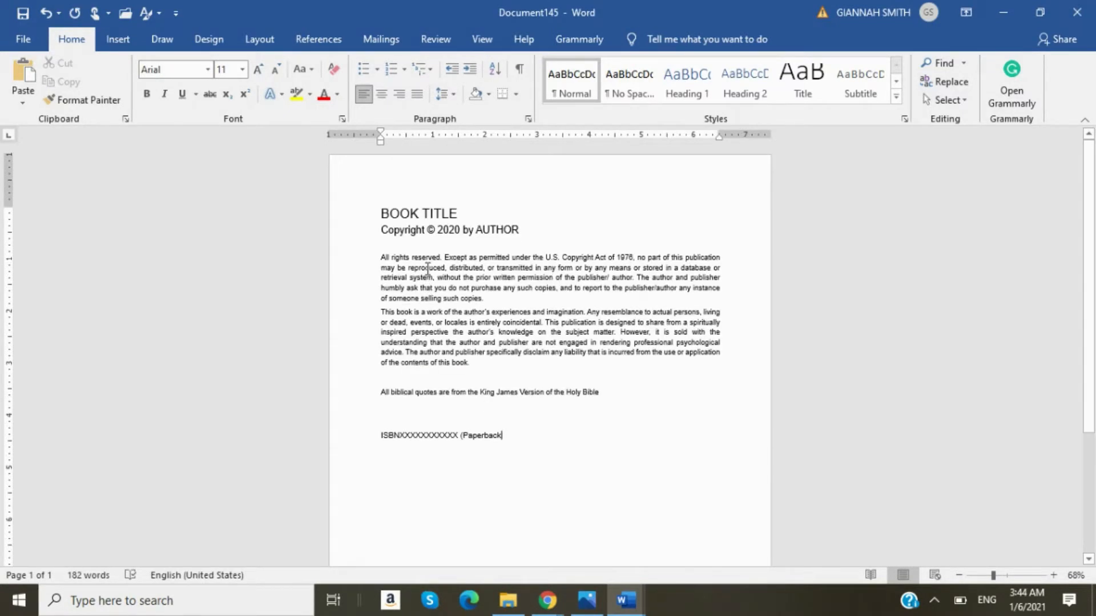
# - Insert a Next Page section break before the BOOK TITLE line so the copyright text starts on its own page
pyautogui.click(383, 213)
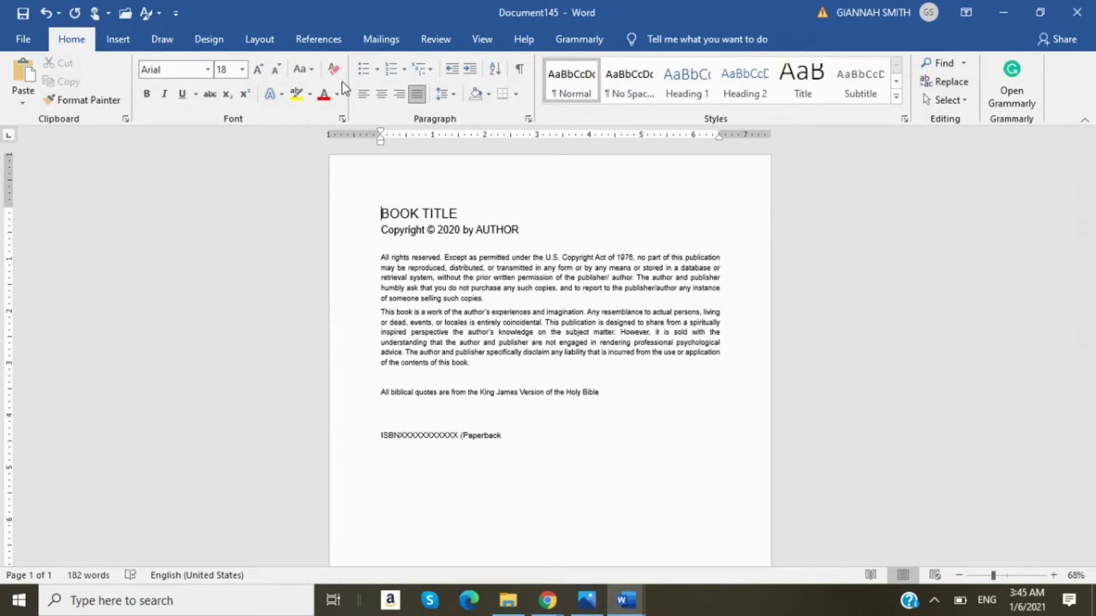
pyautogui.click(270, 50)
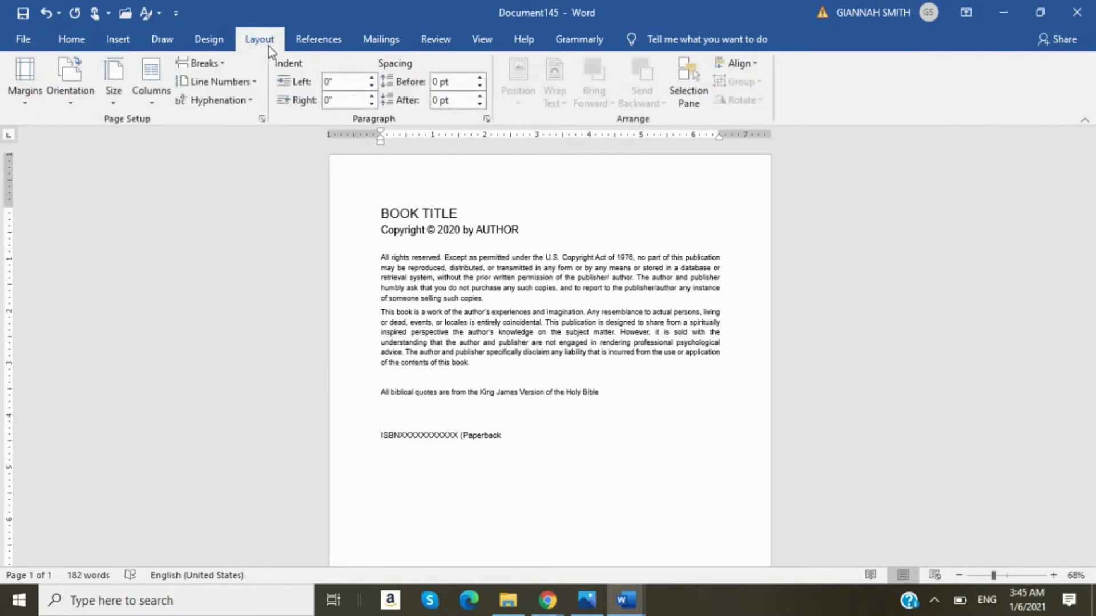
pyautogui.click(225, 66)
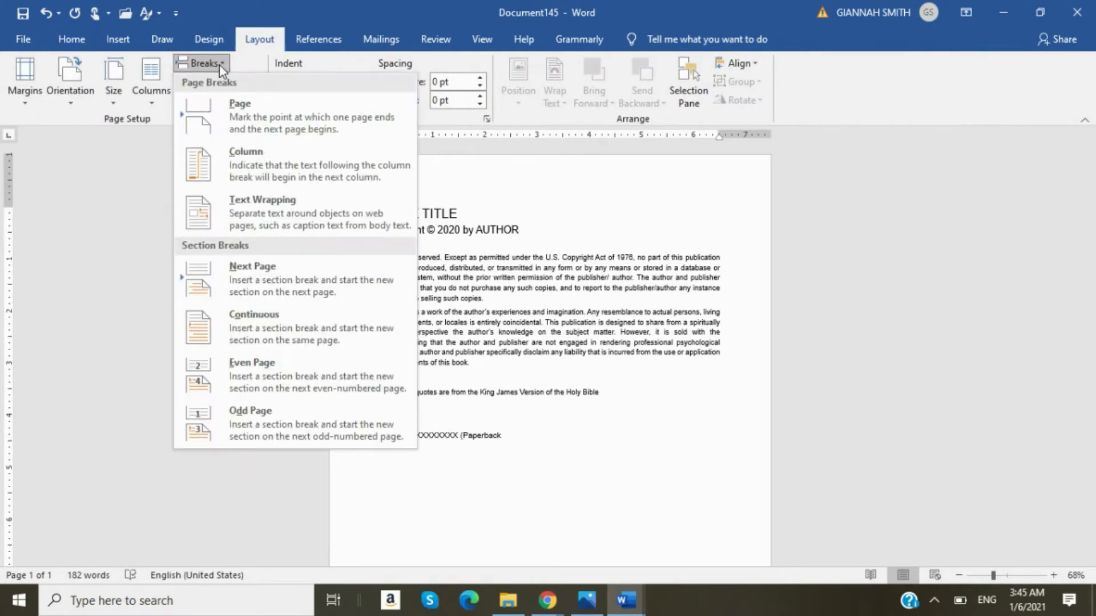
pyautogui.click(260, 283)
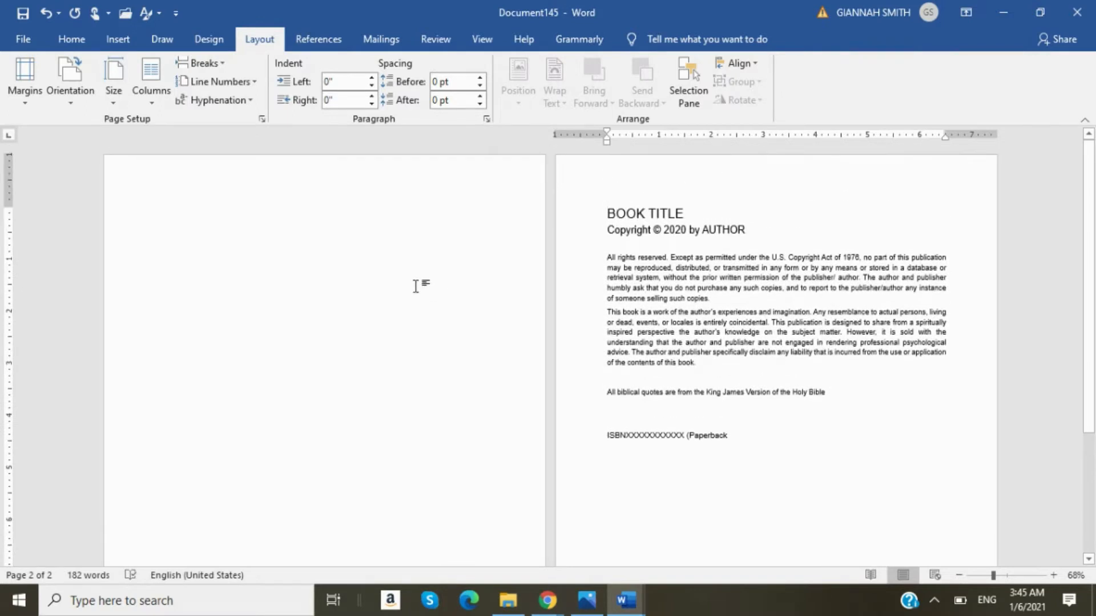
# - With formatting marks shown, add four empty paragraphs before the section break on the first page, and hide the marks again
pyautogui.click(69, 41)
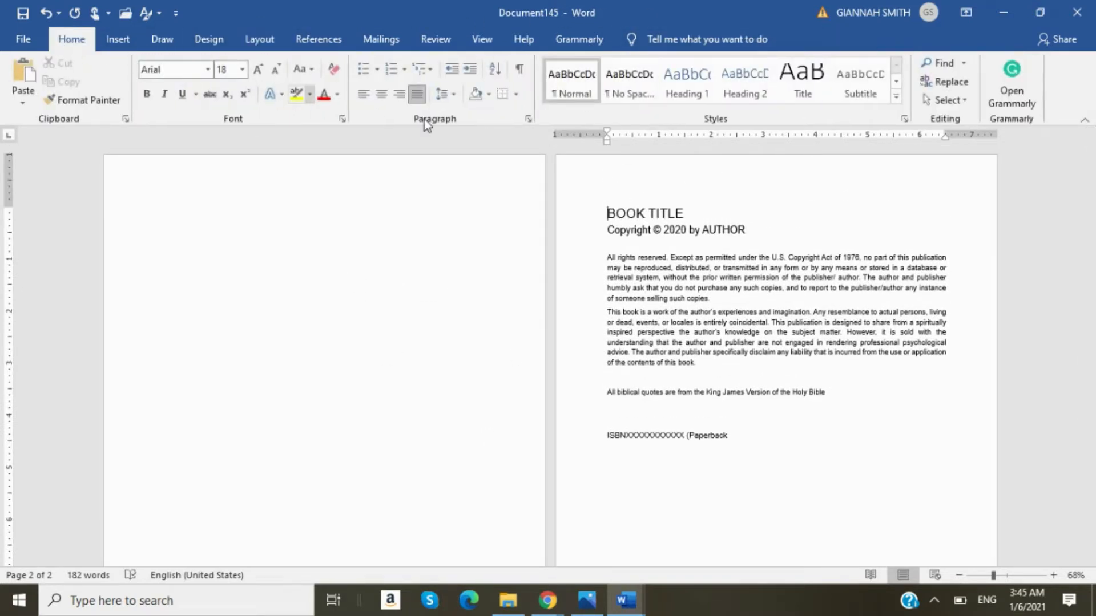
pyautogui.click(519, 73)
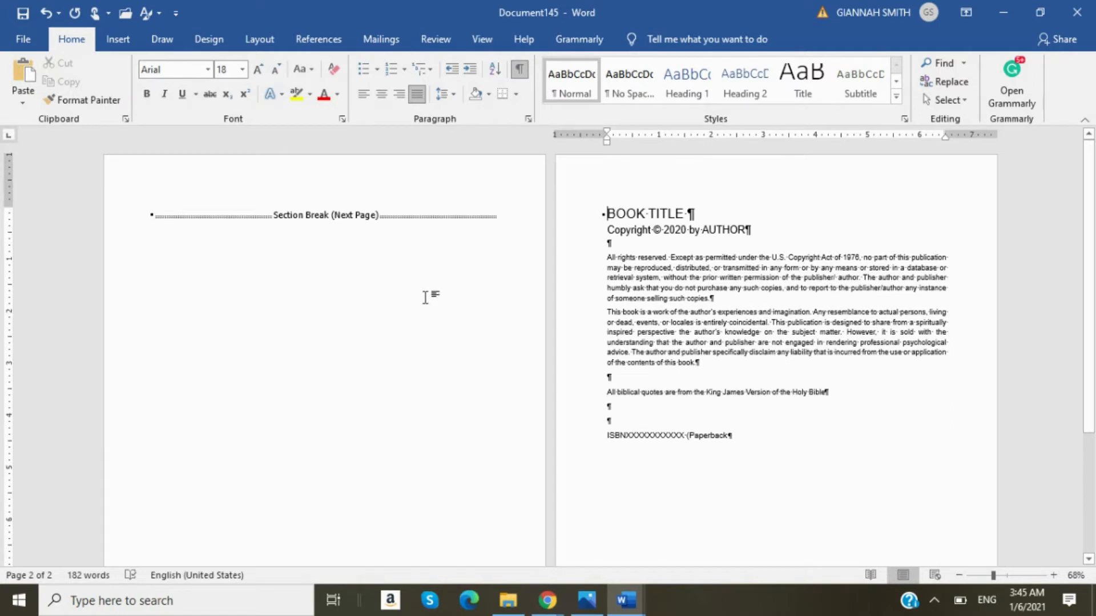
pyautogui.click(151, 212)
pyautogui.press('Return')
pyautogui.press('Return')
pyautogui.press('Return')
pyautogui.press('Return')
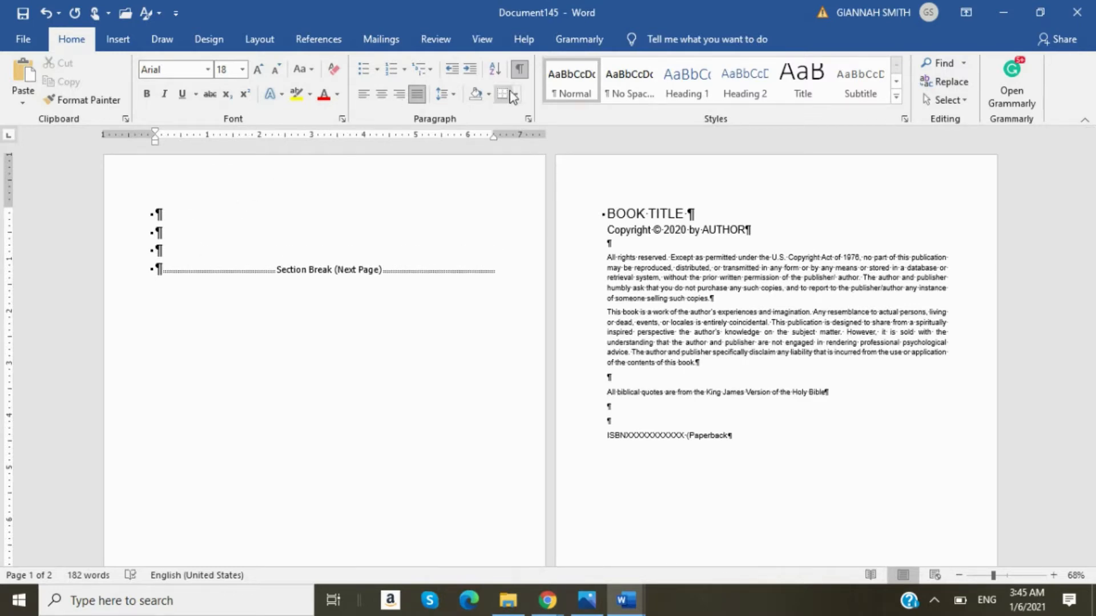
pyautogui.click(519, 69)
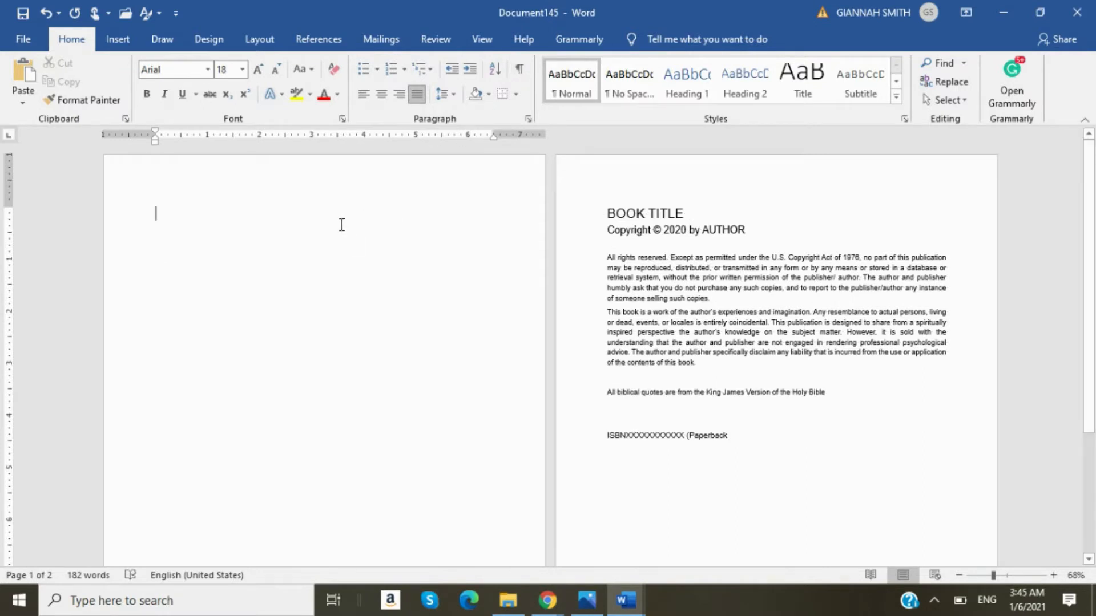
# - Write "Book Title", "Subtitle" and "Author's Name" on separate lines of the first page, leaving a blank line above the author line
pyautogui.write('B')
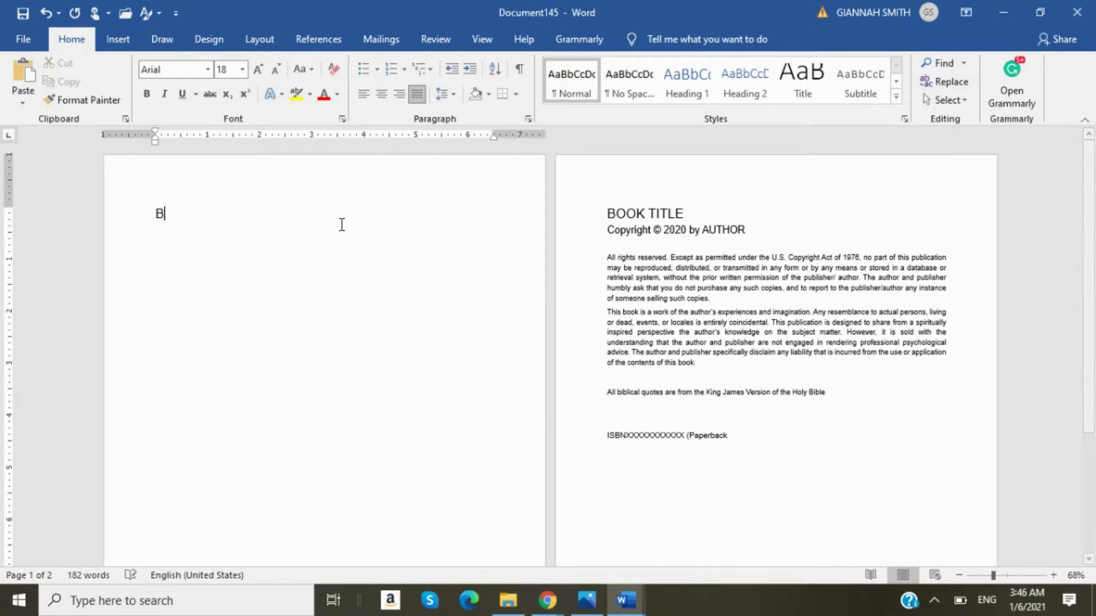
pyautogui.write('ook T')
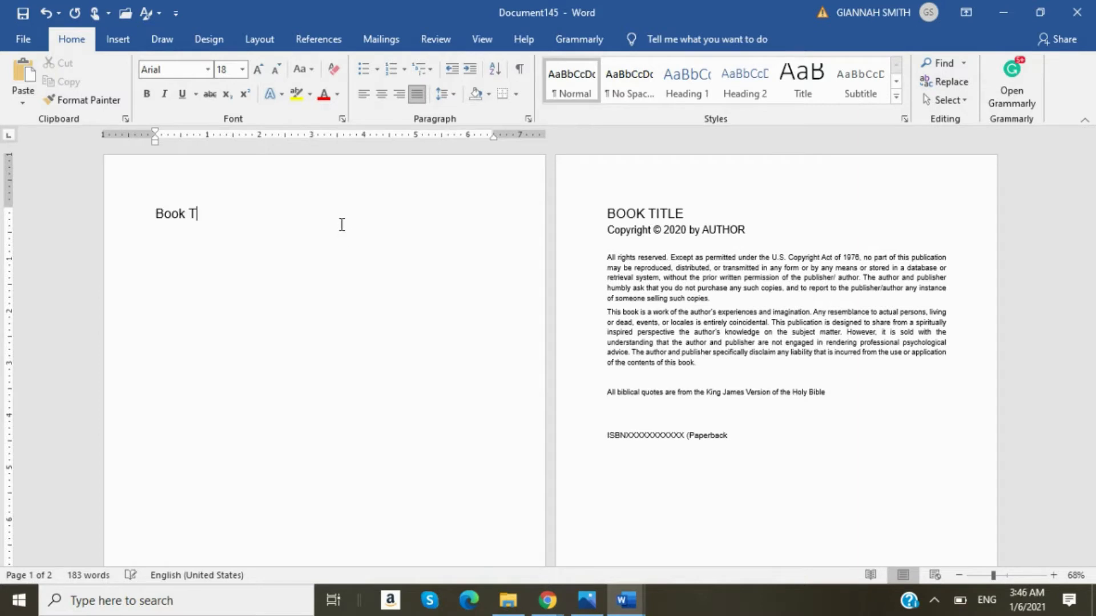
pyautogui.write('itle ')
pyautogui.write('Sub')
pyautogui.write('ti')
pyautogui.write('tle')
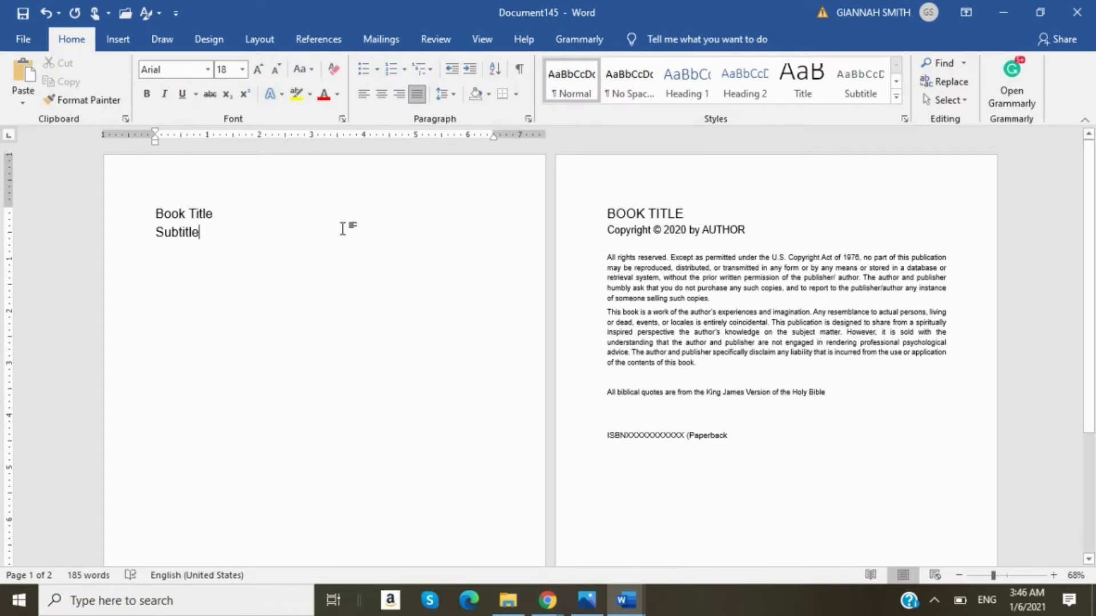
pyautogui.press('Return')
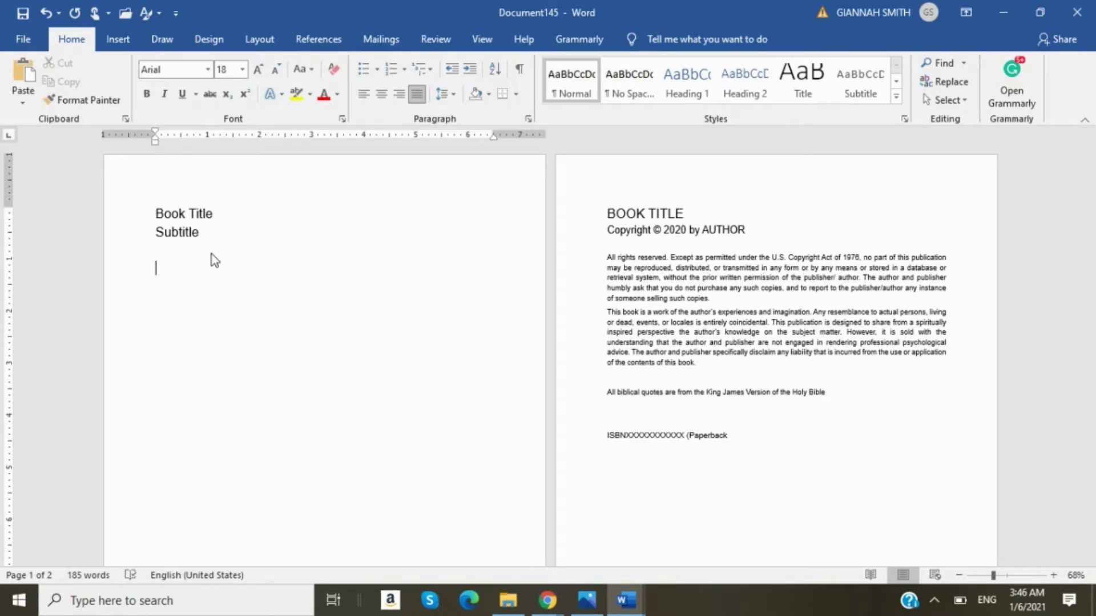
pyautogui.write("Author's Name")
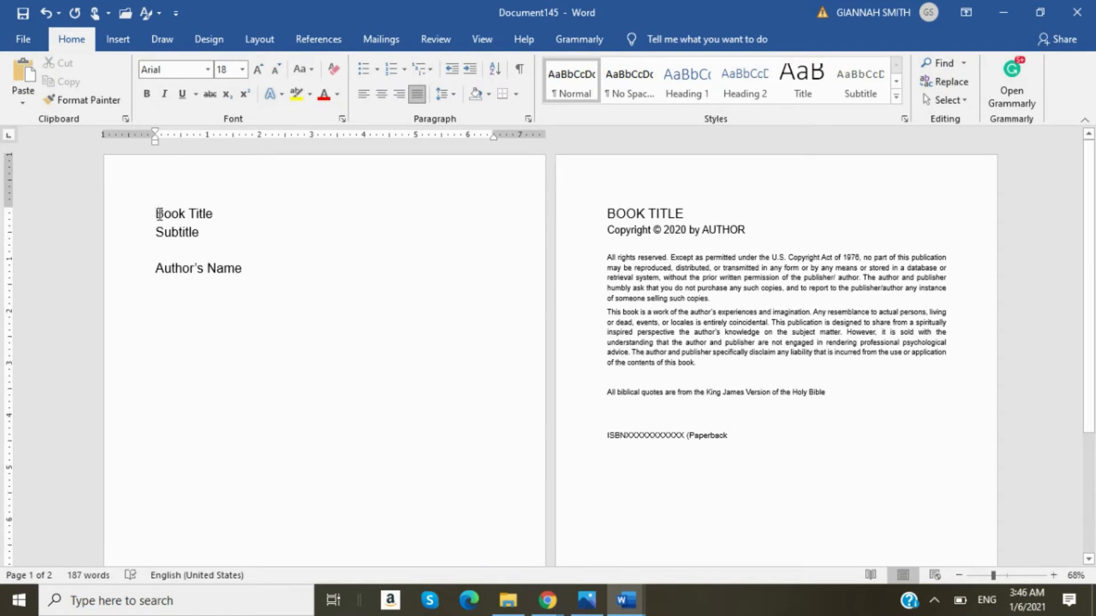
# - Center the title, subtitle and author lines horizontally on the first page
pyautogui.moveTo(152, 215); pyautogui.dragTo(248, 270)
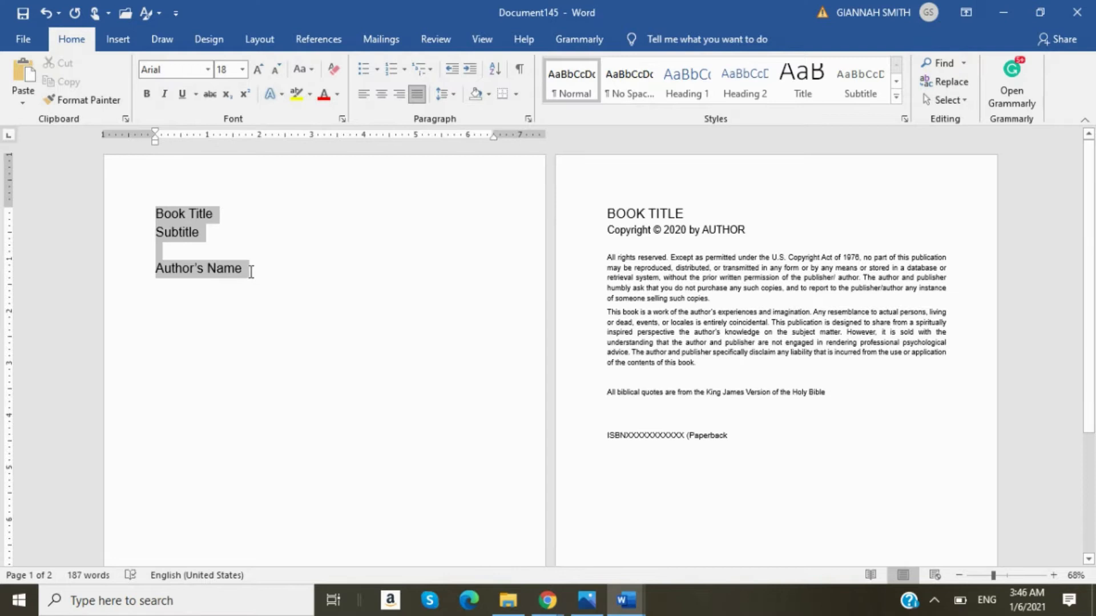
pyautogui.click(381, 95)
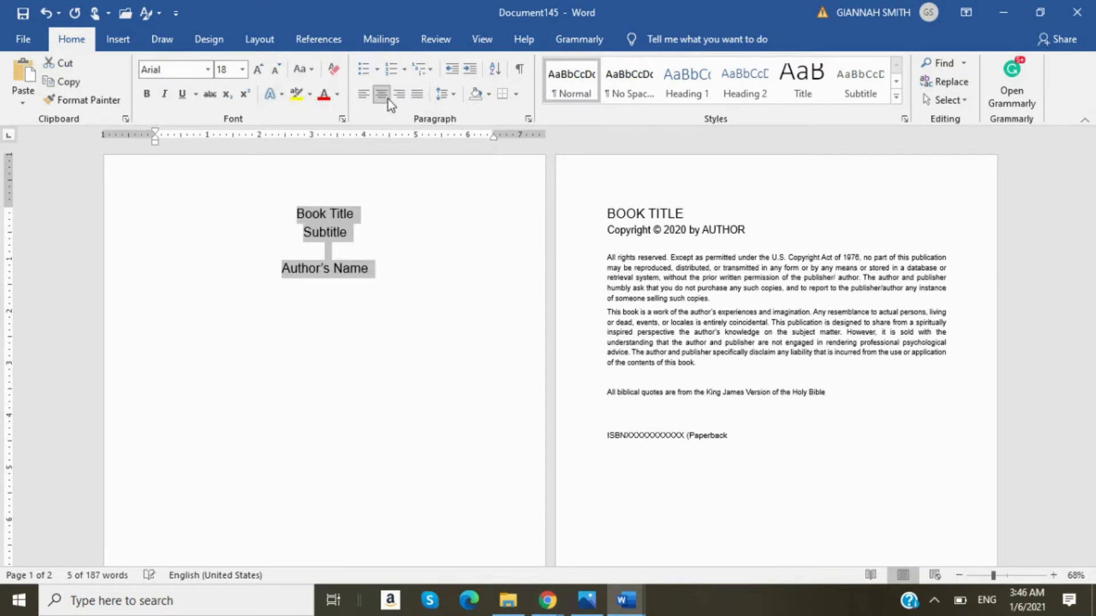
pyautogui.click(362, 278)
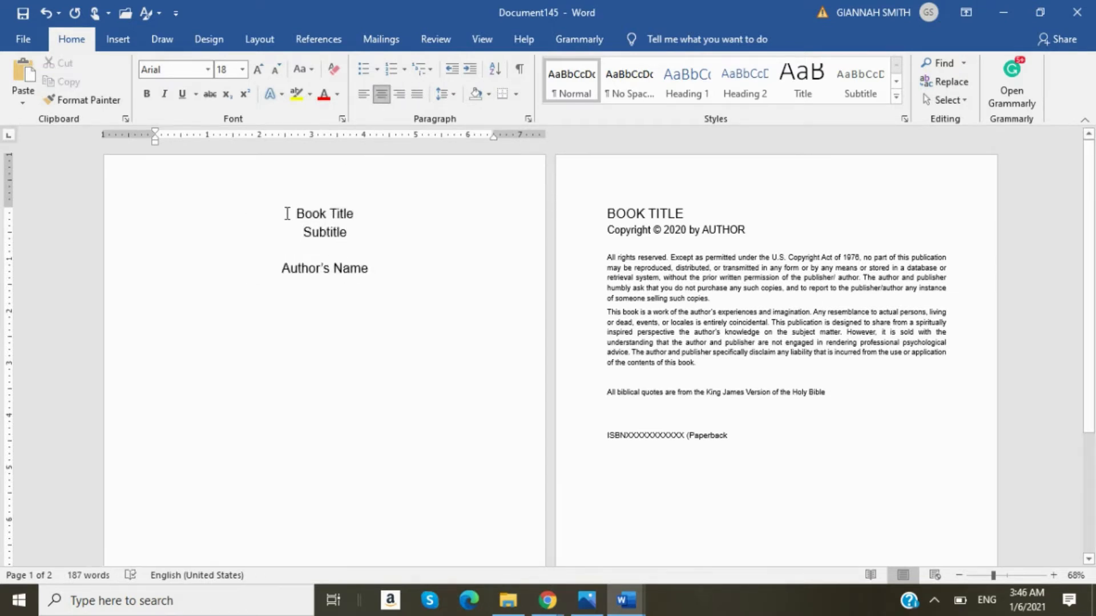
# - Apply the Arial font to the title, subtitle and author lines on the first page
pyautogui.moveTo(285, 211); pyautogui.dragTo(381, 268)
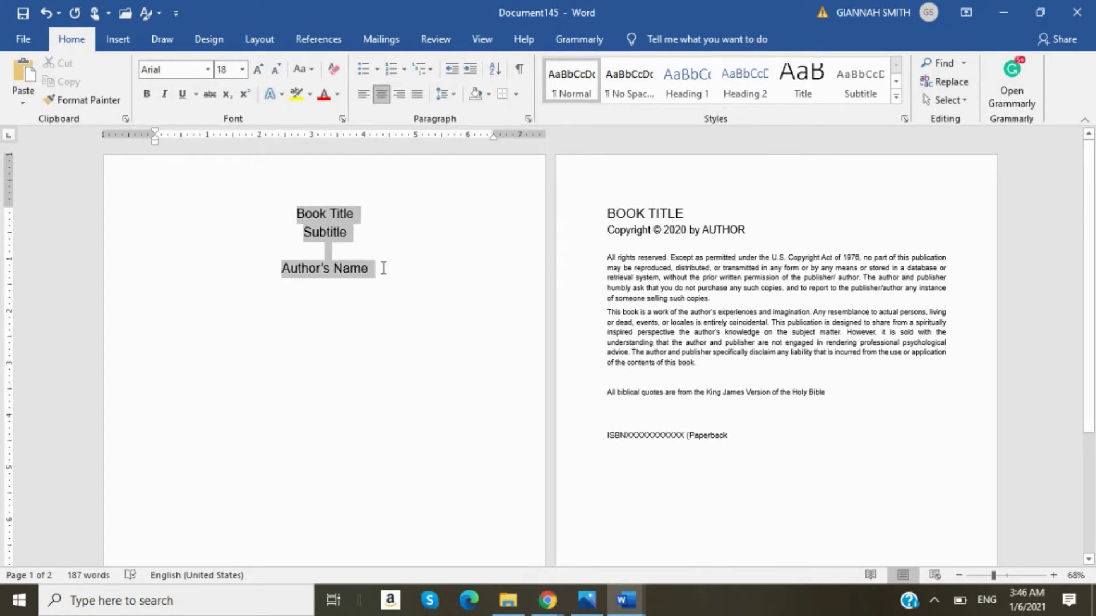
pyautogui.click(207, 69)
pyautogui.click(351, 261)
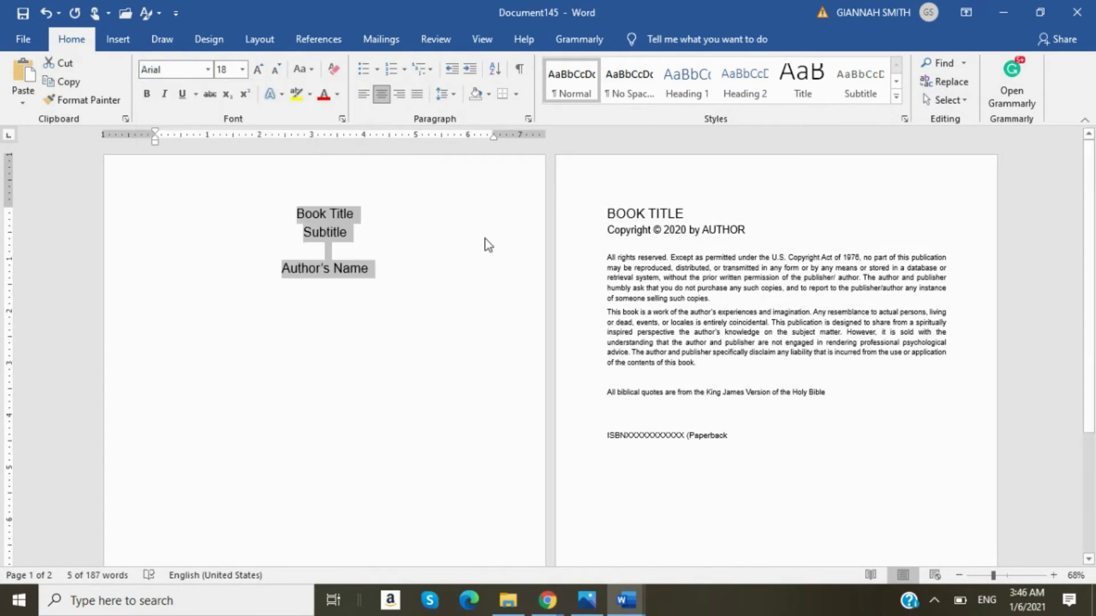
# - Format the "Book Title" line on the first page with the Wooden Log font at size 48
pyautogui.click(297, 215)
pyautogui.moveTo(308, 216)
pyautogui.mouseDown()
pyautogui.moveTo(362, 231)
pyautogui.moveTo(374, 214)
pyautogui.moveTo(303, 210)
pyautogui.mouseUp()
pyautogui.click(207, 74)
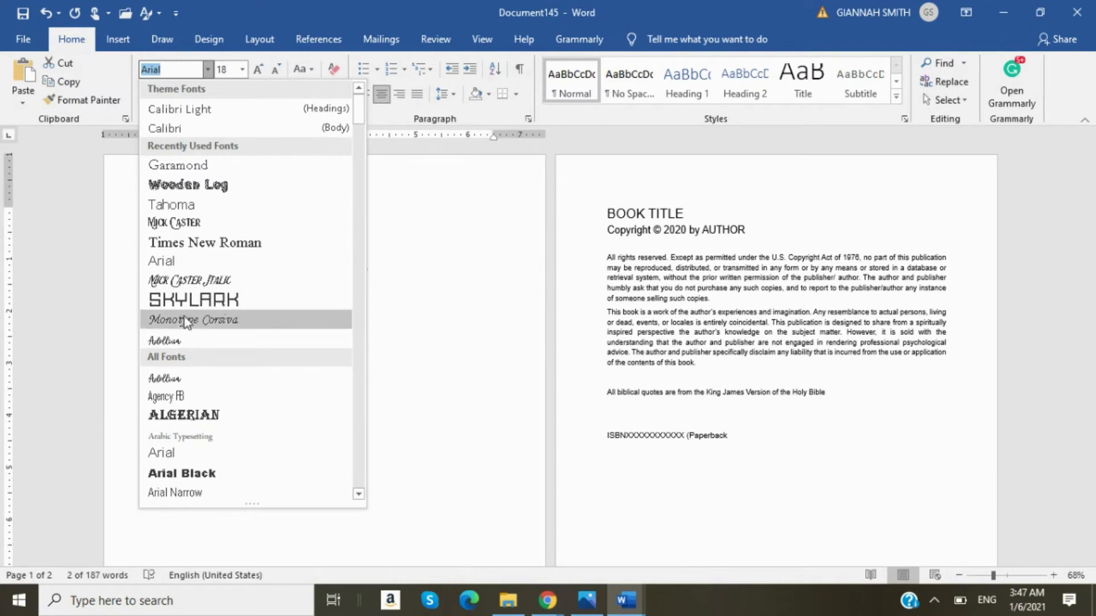
pyautogui.click(208, 185)
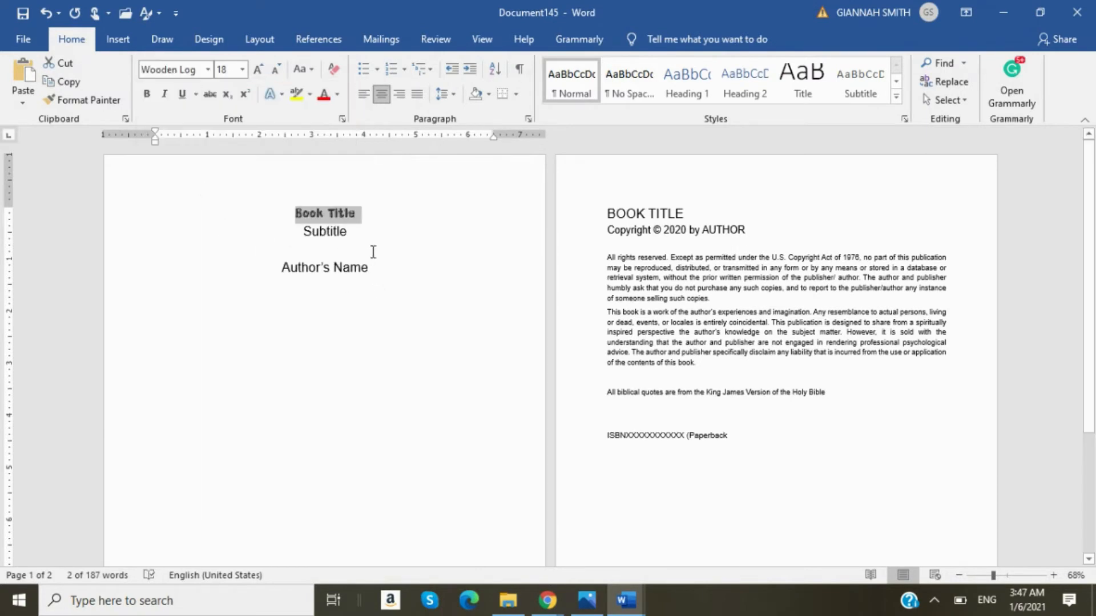
pyautogui.click(243, 69)
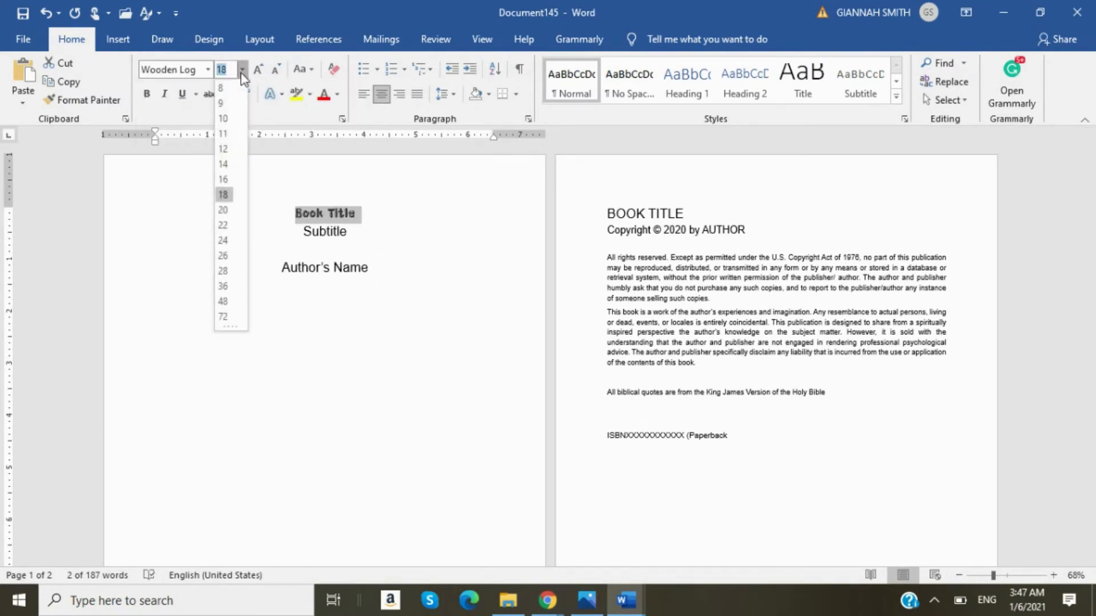
pyautogui.click(227, 307)
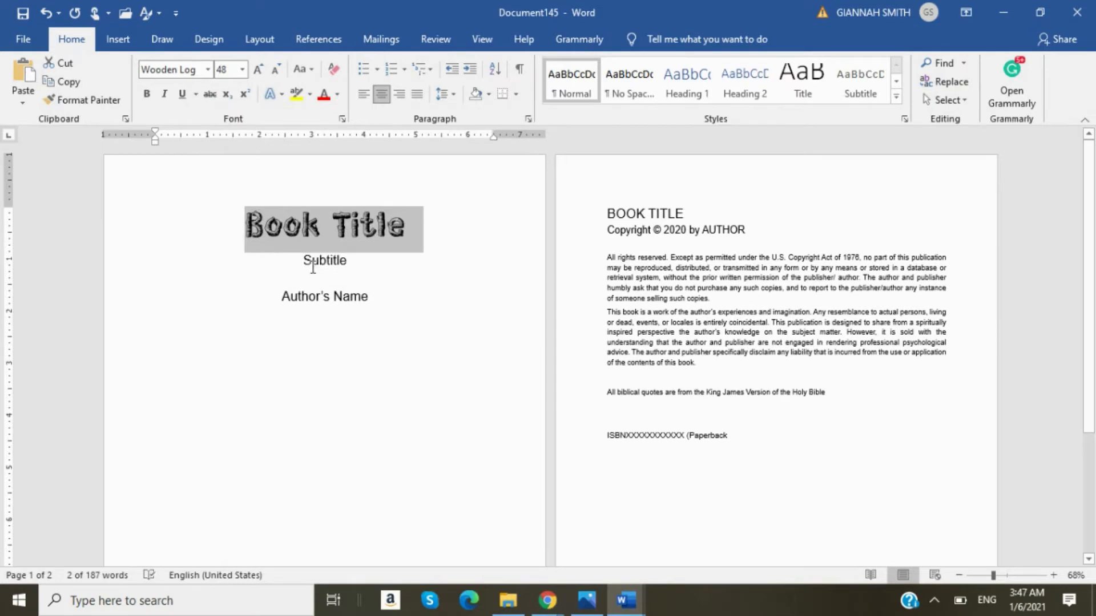
# - Change the font of the "Subtitle" line on the first page to Garamond
pyautogui.moveTo(295, 261); pyautogui.dragTo(344, 256)
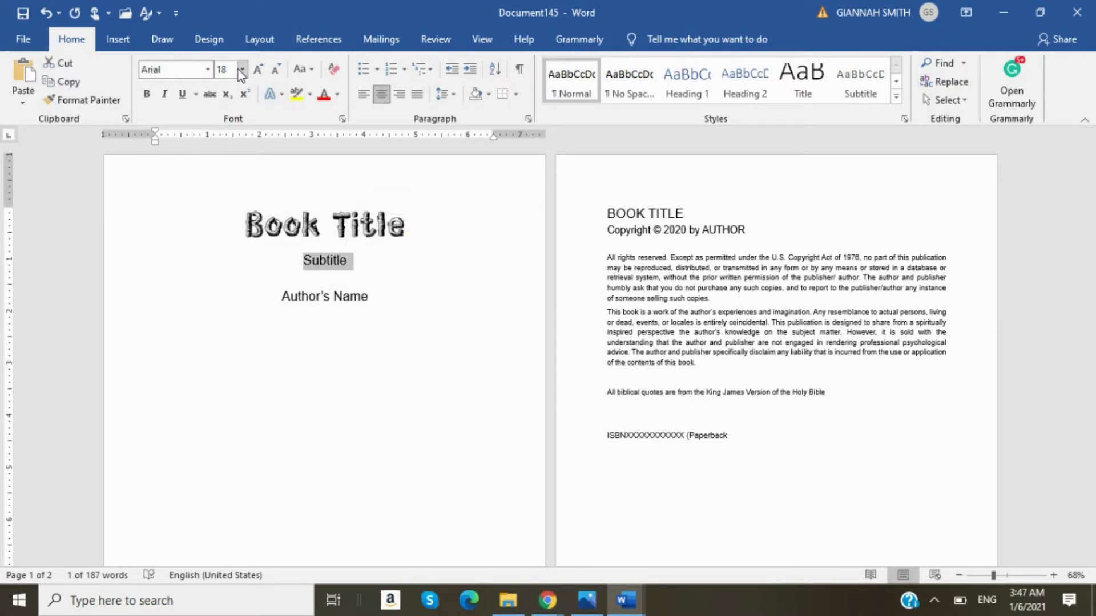
pyautogui.click(207, 69)
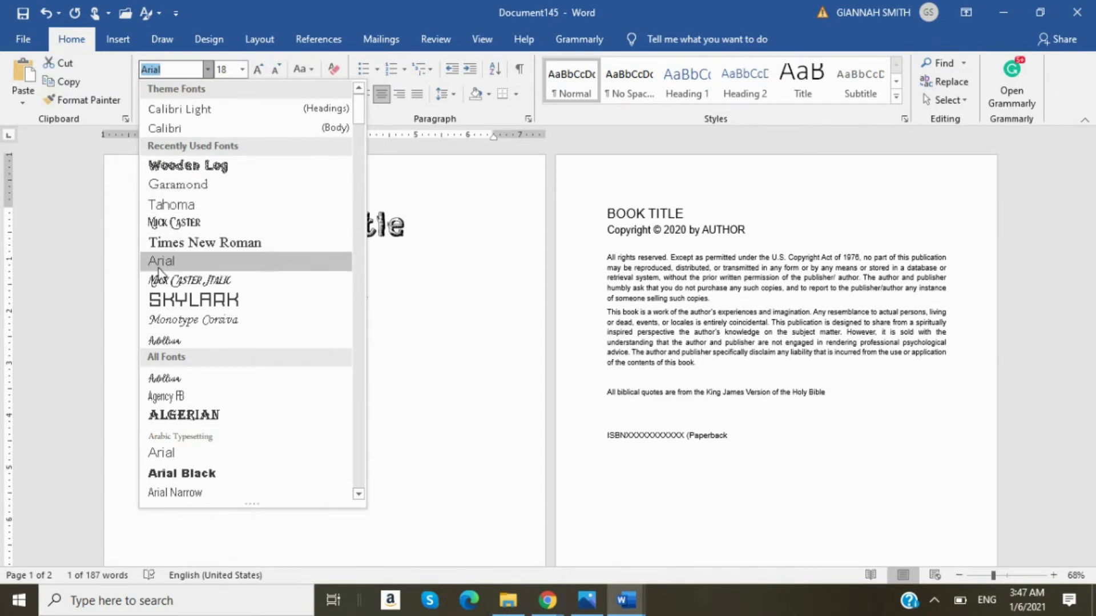
pyautogui.click(171, 187)
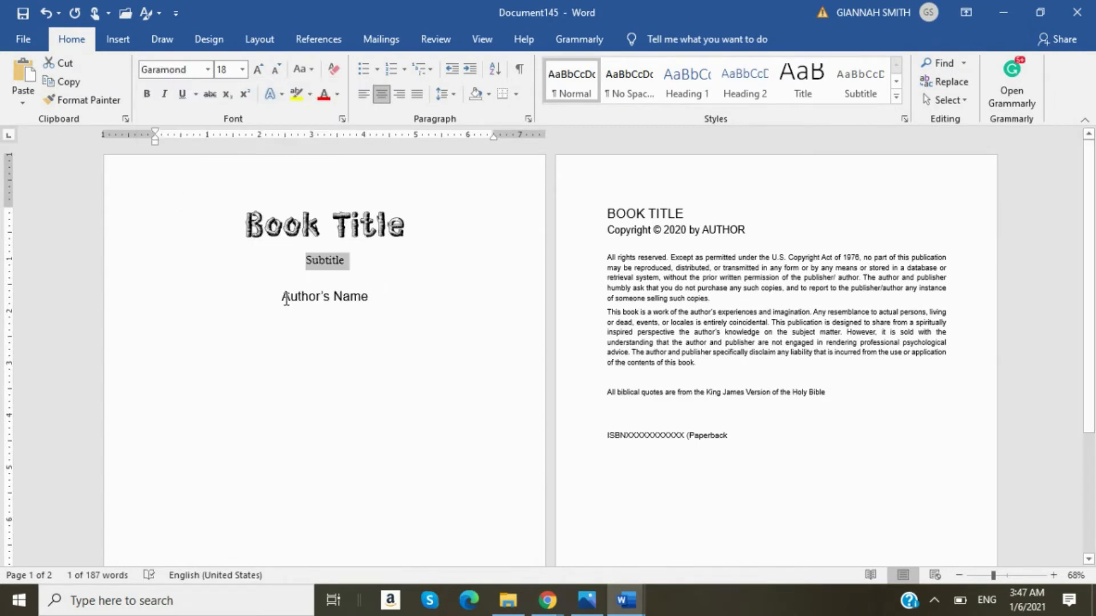
# - Apply the Arial font to the "Subtitle" and "Author's Name" lines on the first page
pyautogui.moveTo(279, 301); pyautogui.dragTo(385, 297)
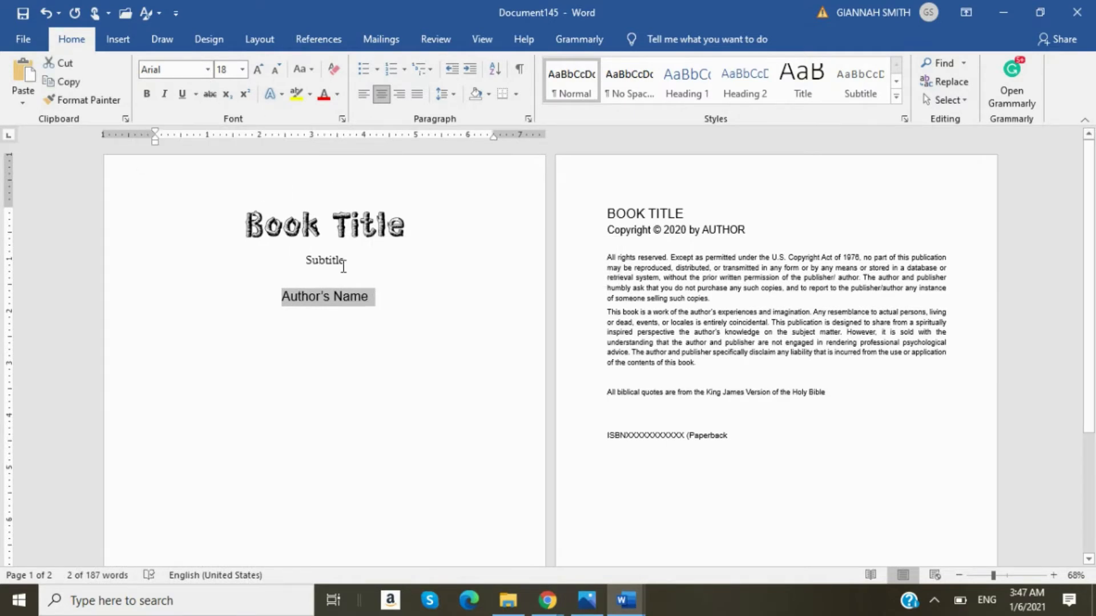
pyautogui.click(317, 263)
pyautogui.keyDown('shift'); pyautogui.click(367, 298); pyautogui.keyUp('shift')
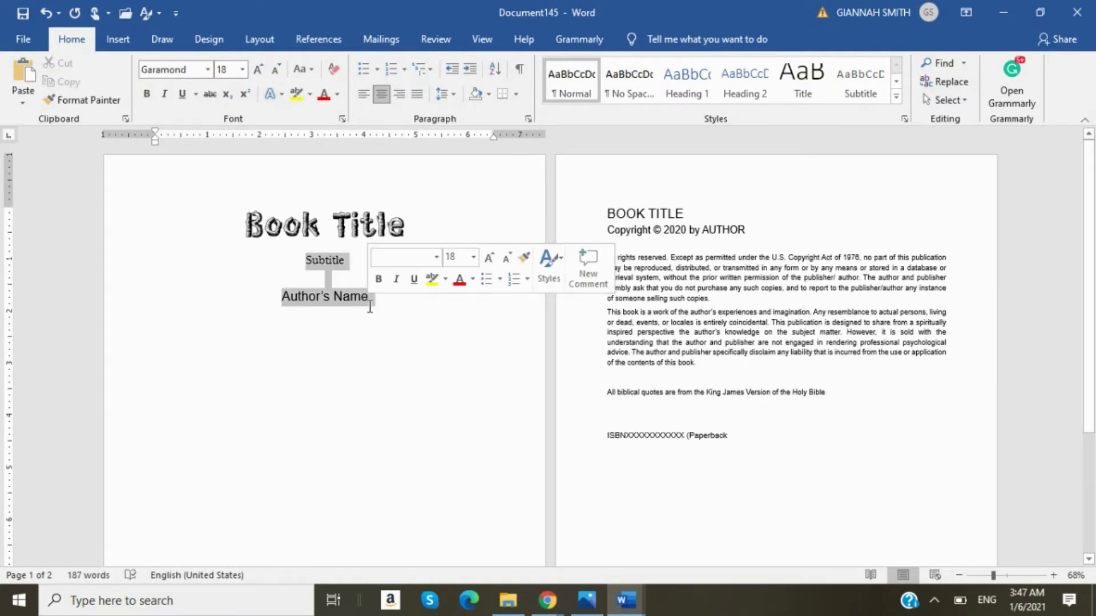
pyautogui.click(207, 70)
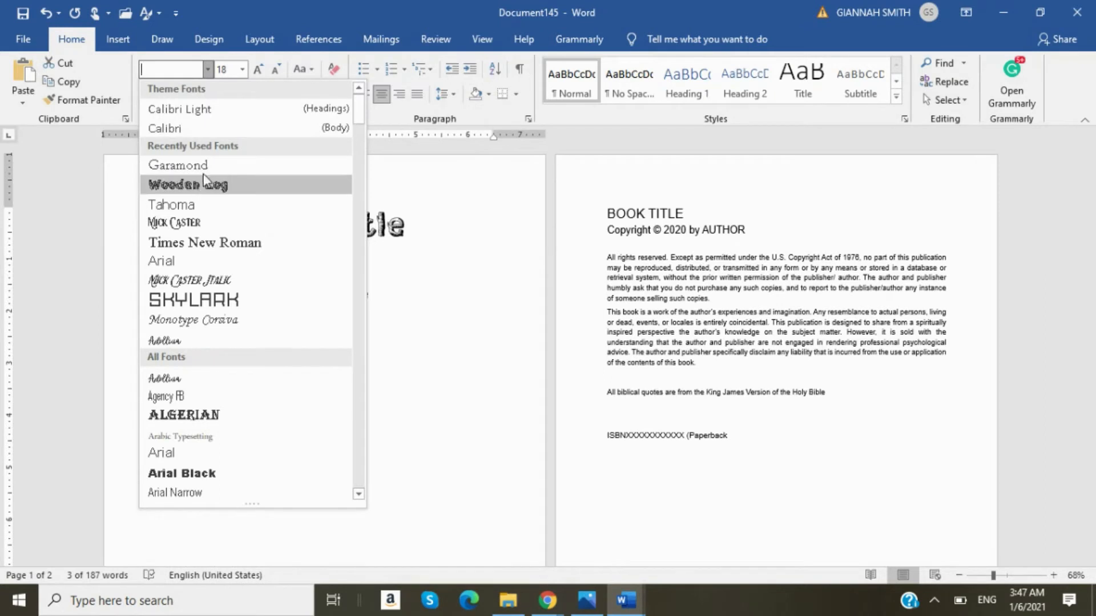
pyautogui.click(178, 262)
pyautogui.click(421, 289)
# - Set the font size of the "Subtitle" line on the first page to 24
pyautogui.doubleClick(307, 264)
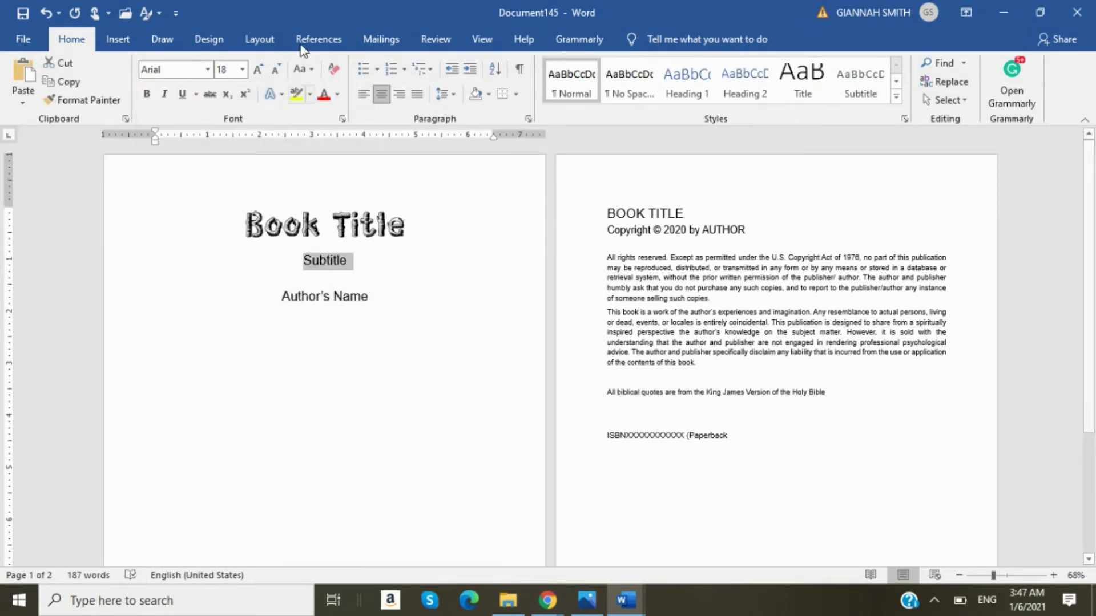
pyautogui.click(242, 70)
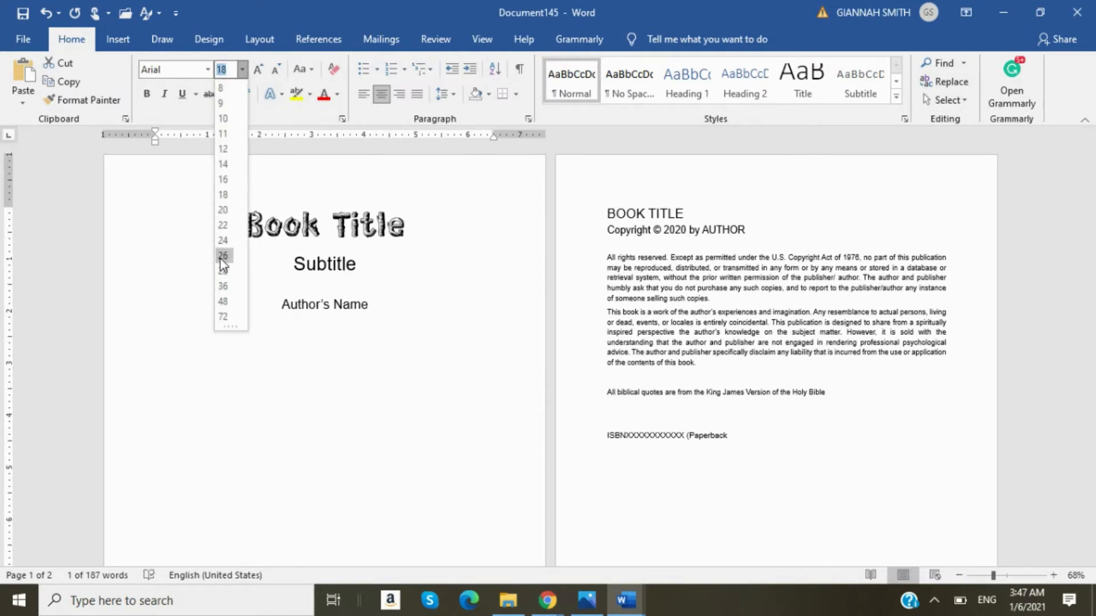
pyautogui.click(222, 240)
pyautogui.click(377, 280)
# - Set the font size of the "Author's Name" line on the first page to 24
pyautogui.moveTo(269, 310); pyautogui.dragTo(374, 308)
pyautogui.click(242, 69)
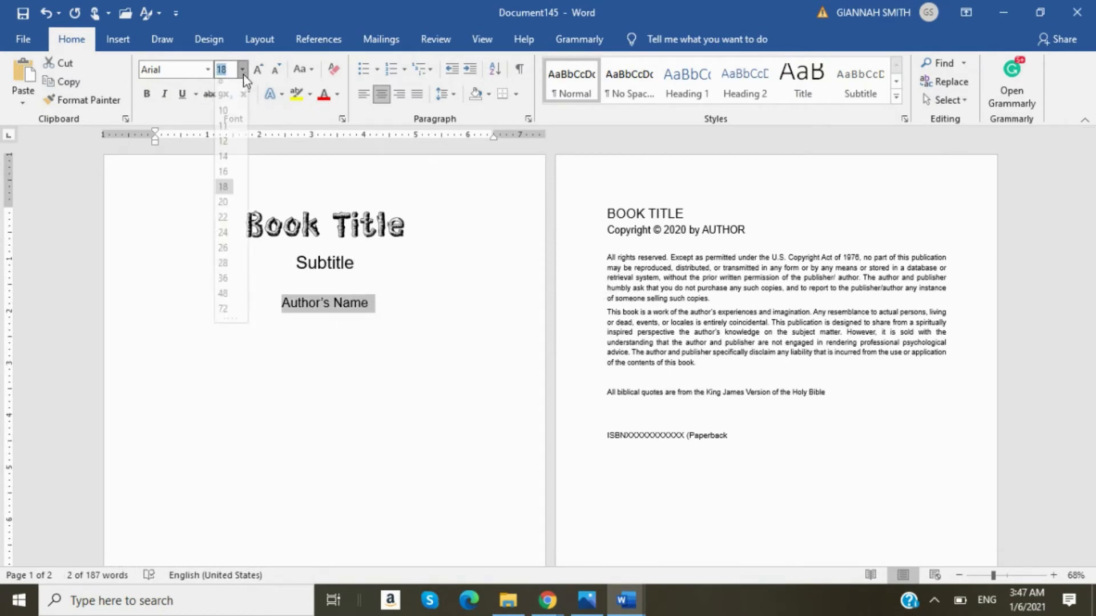
pyautogui.click(222, 240)
pyautogui.click(416, 268)
# - Show the formatting marks to check for a section break after the title page text, and hide them again
pyautogui.click(238, 223)
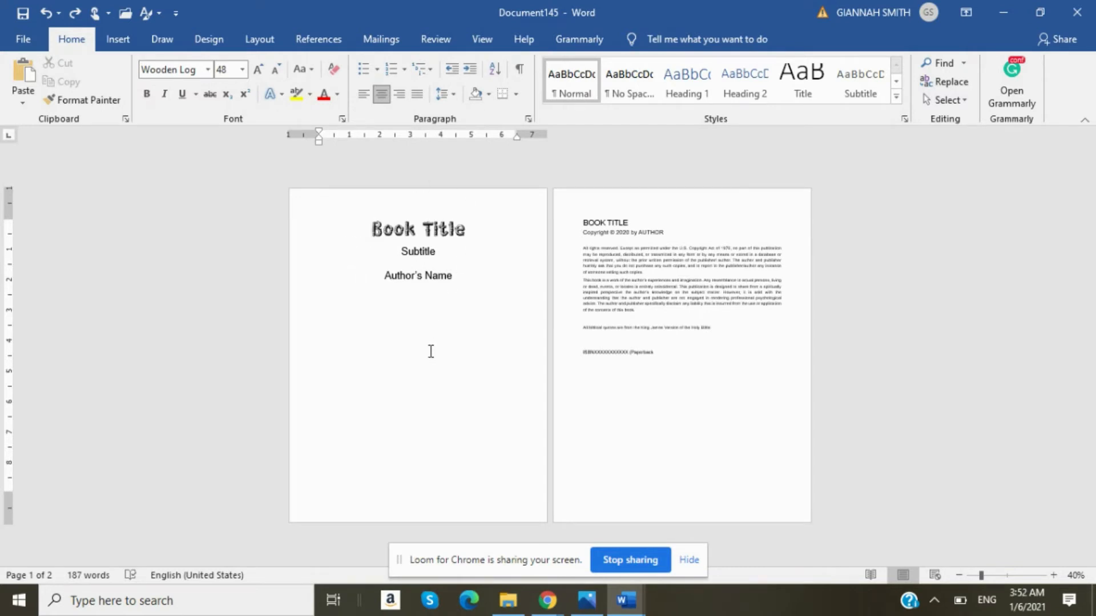
pyautogui.click(520, 70)
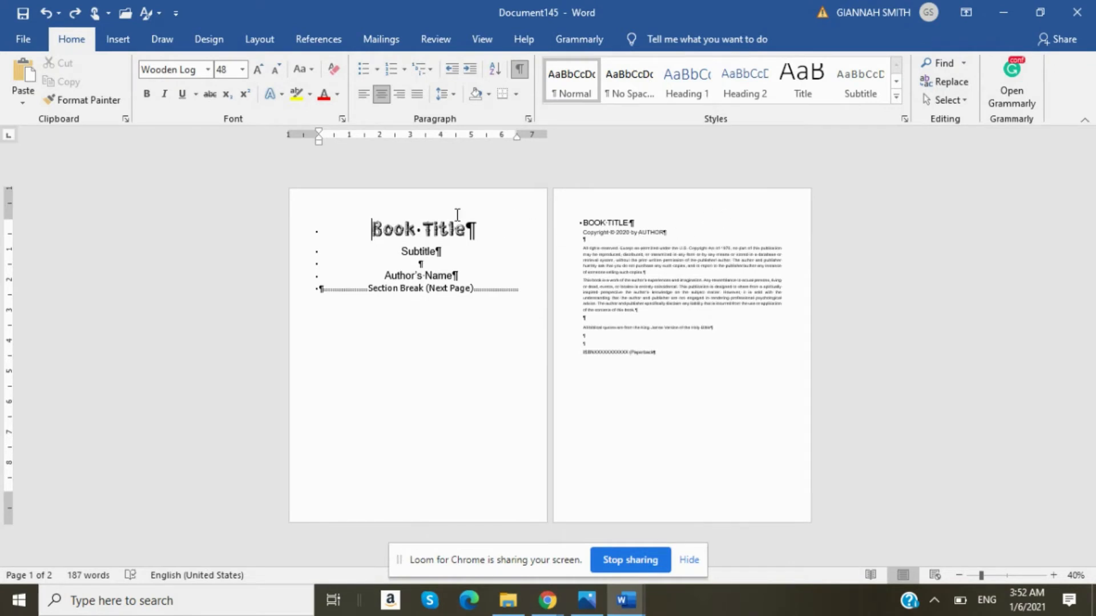
pyautogui.click(515, 71)
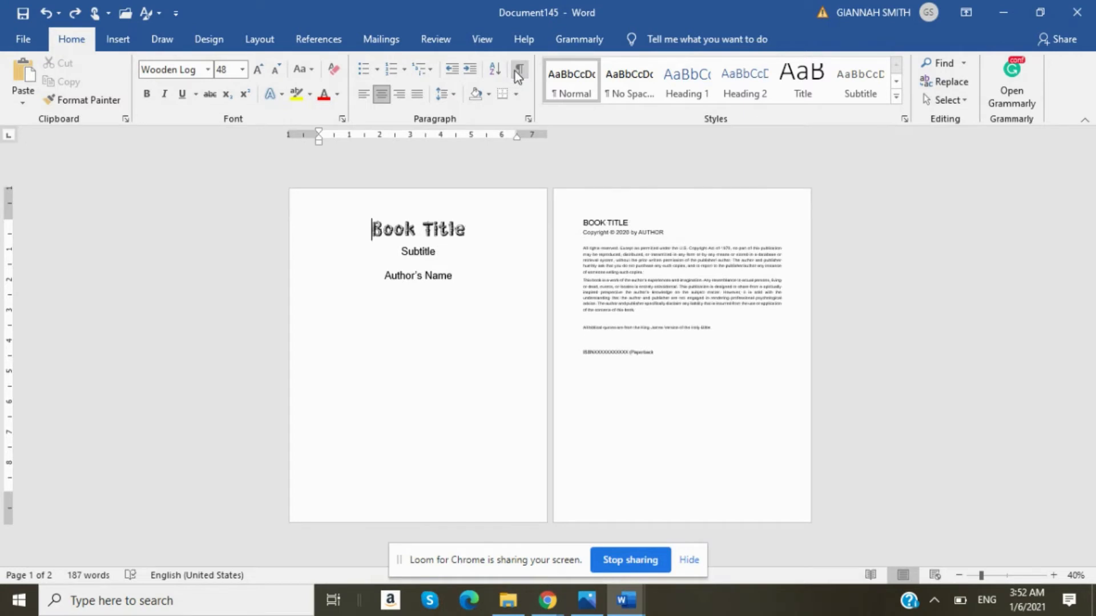
# - Set the title page's vertical alignment to Center in Page Setup, applied to this section only
pyautogui.click(252, 48)
pyautogui.click(221, 68)
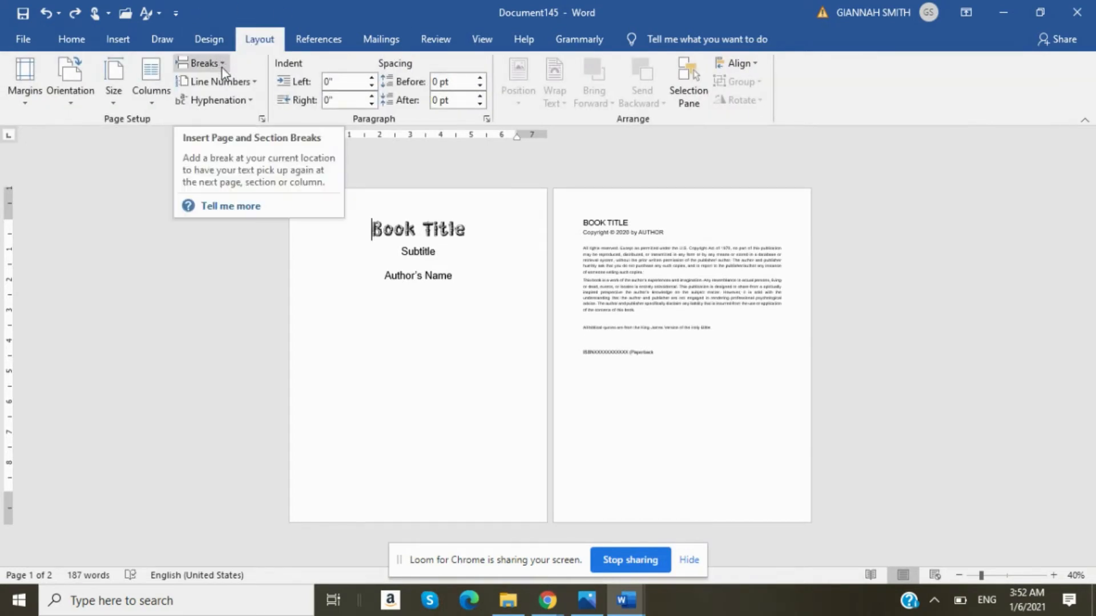
pyautogui.click(262, 120)
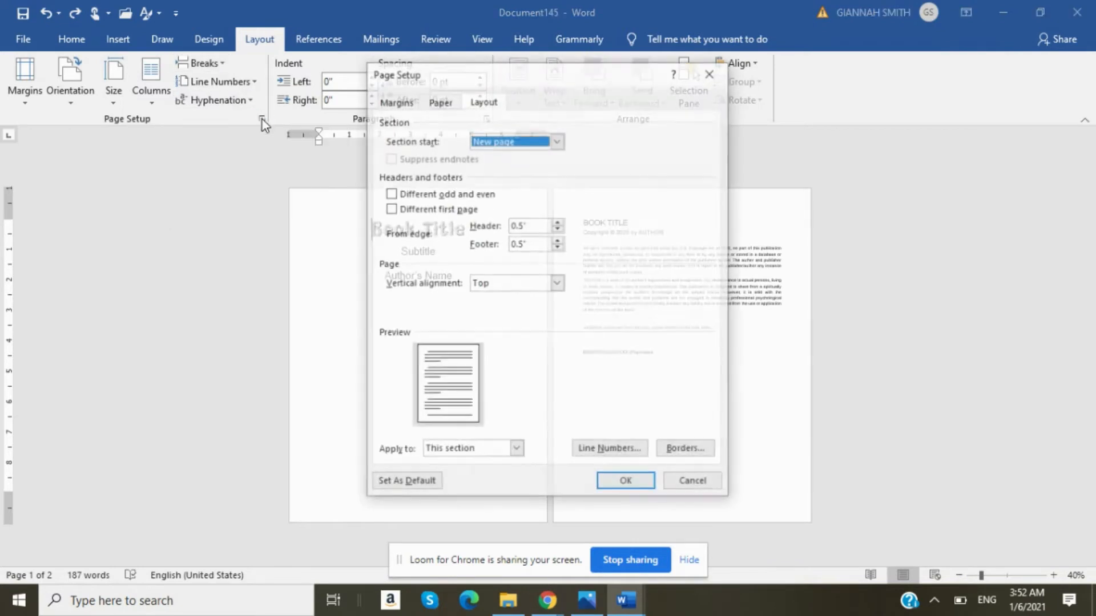
pyautogui.click(394, 103)
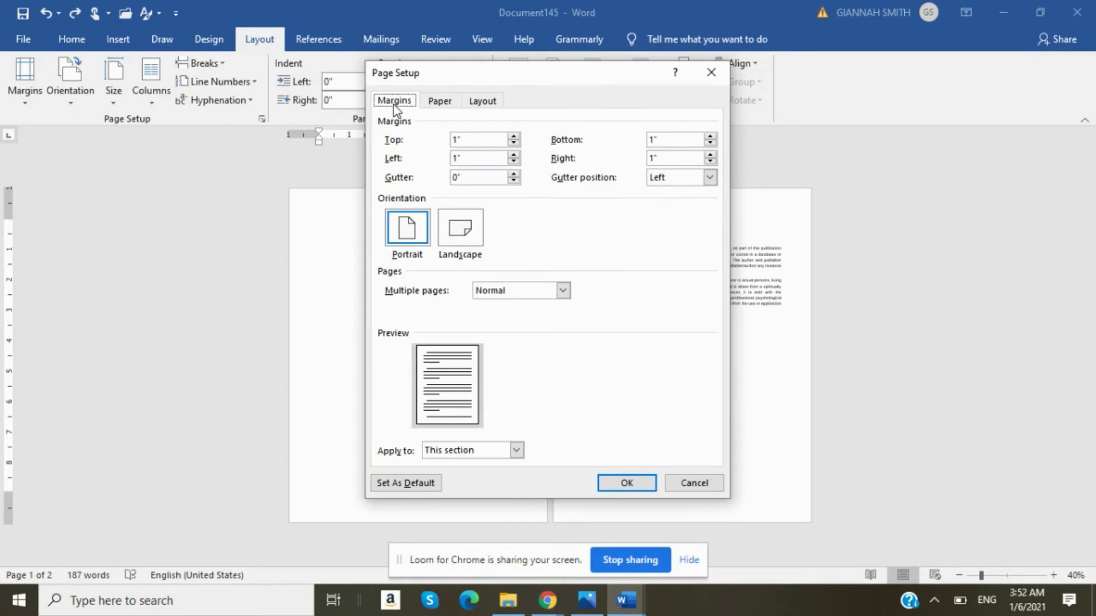
pyautogui.click(437, 102)
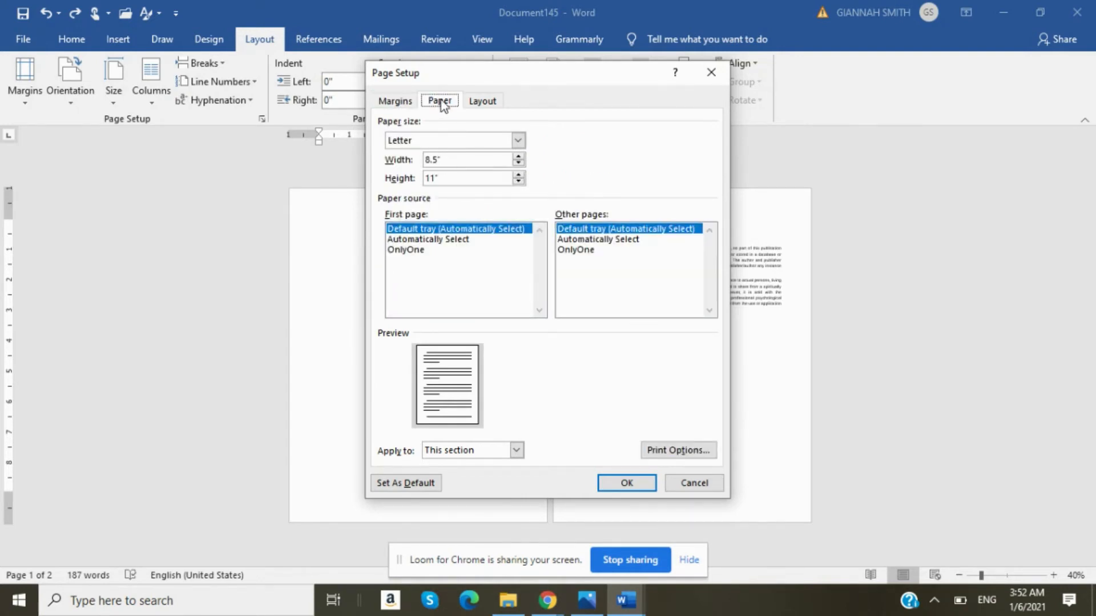
pyautogui.click(485, 103)
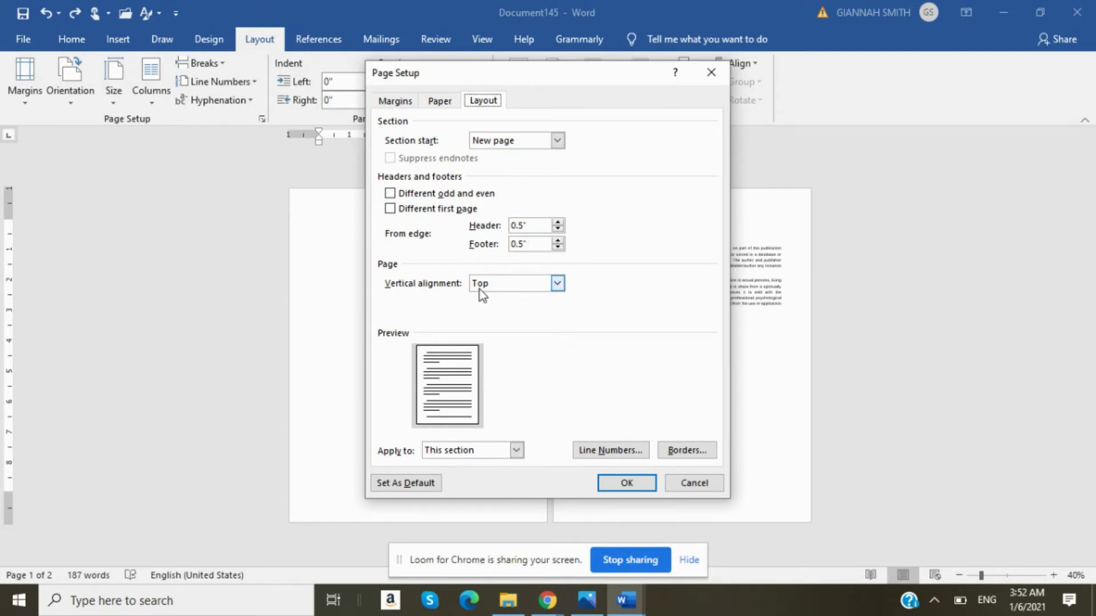
pyautogui.click(557, 283)
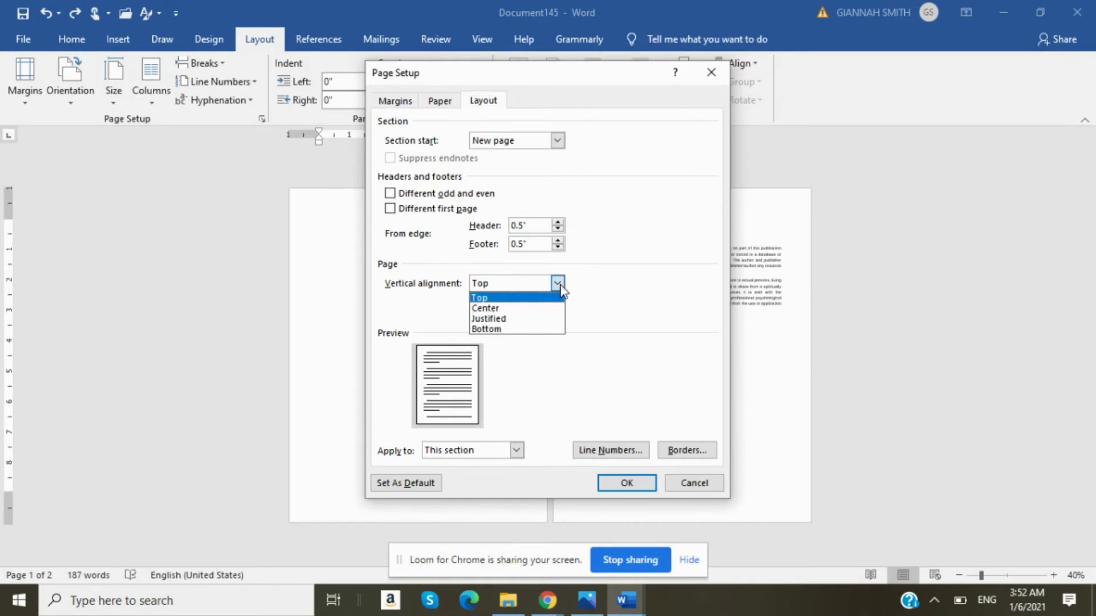
pyautogui.click(484, 310)
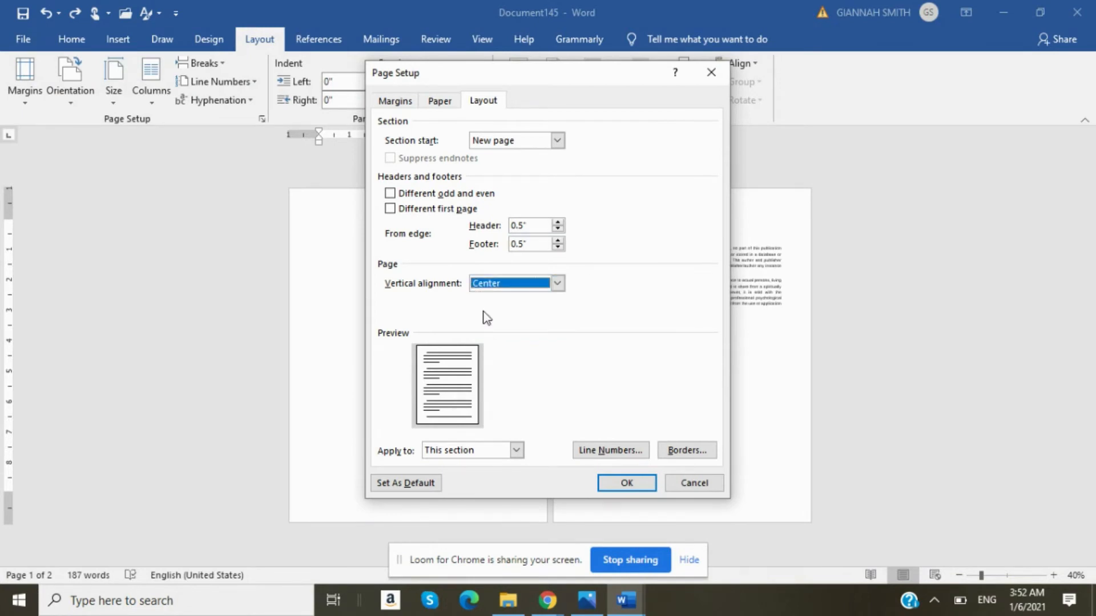
pyautogui.click(517, 451)
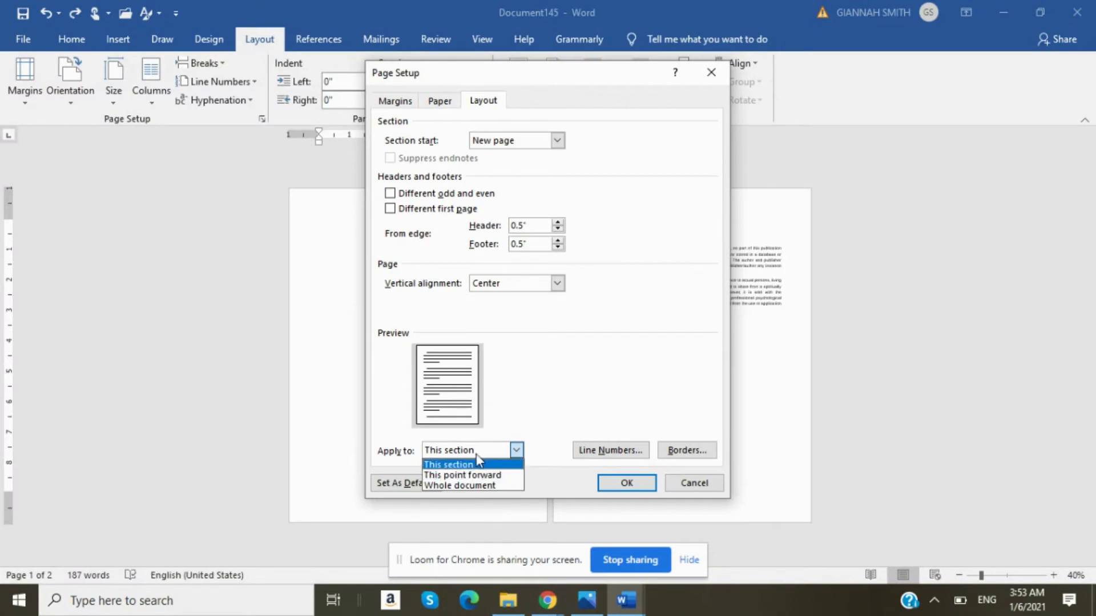
pyautogui.click(457, 451)
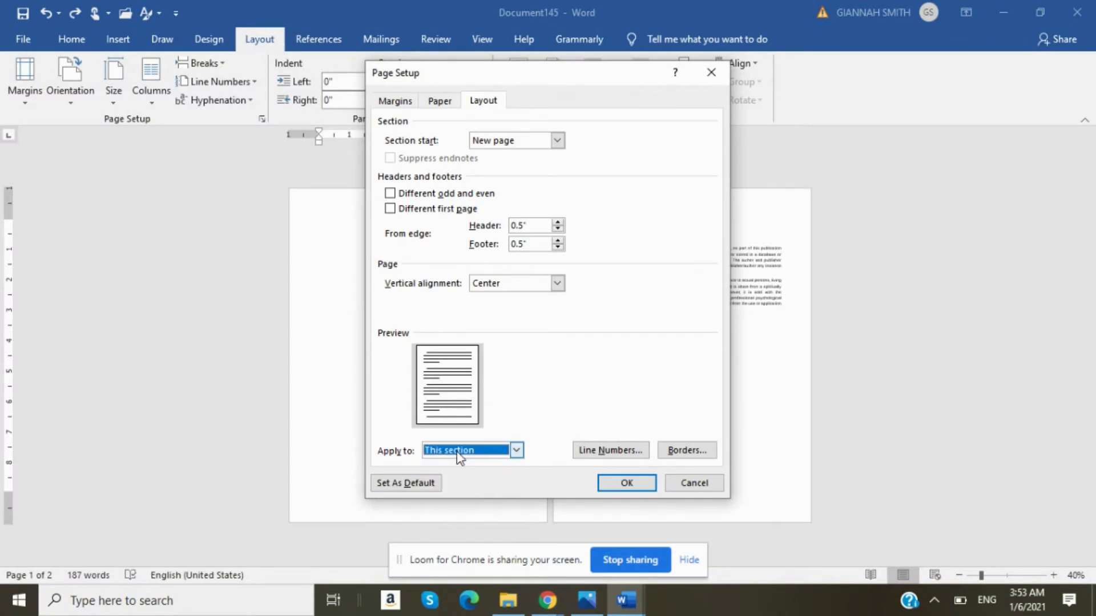
pyautogui.click(614, 484)
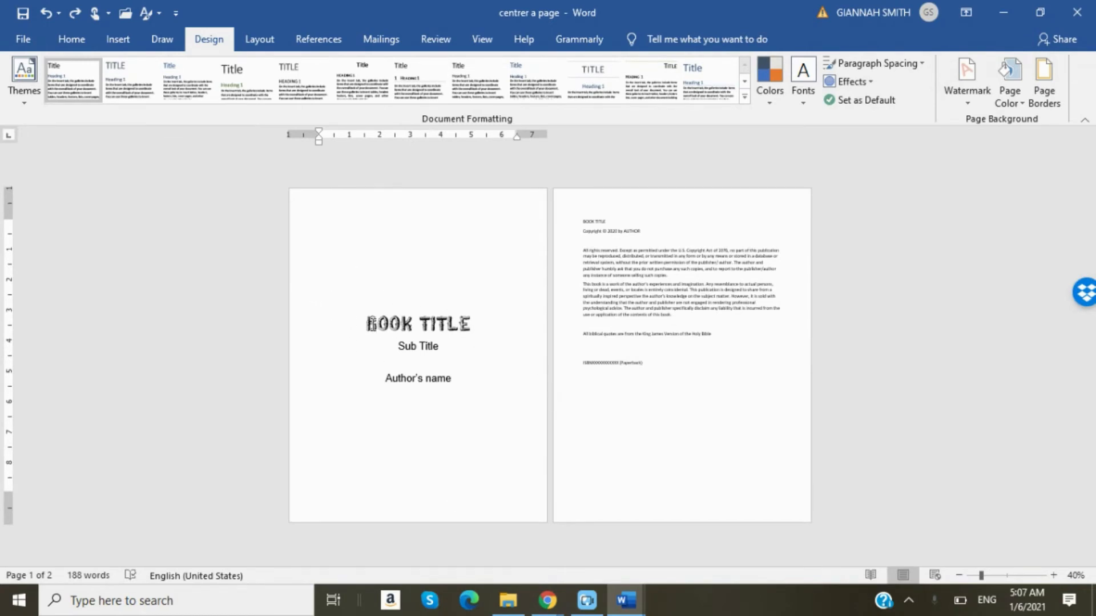
# - In the "centrer a page" document, open the paragraph border settings for the "BOOK TITLE" and "Sub Title" lines
pyautogui.click(351, 330)
pyautogui.click(393, 346)
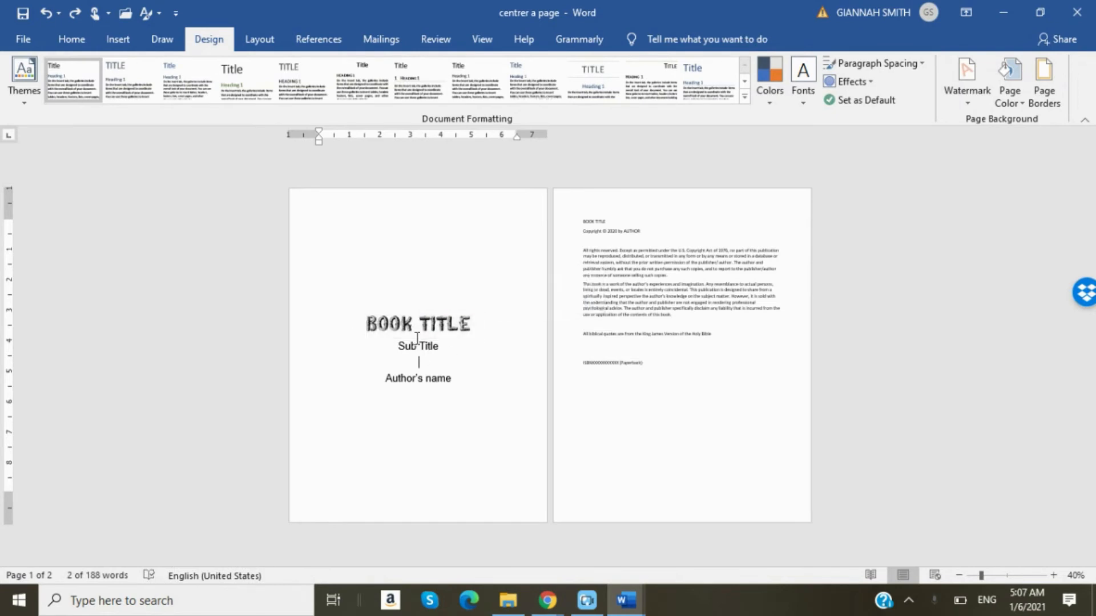
pyautogui.moveTo(367, 324); pyautogui.dragTo(456, 343)
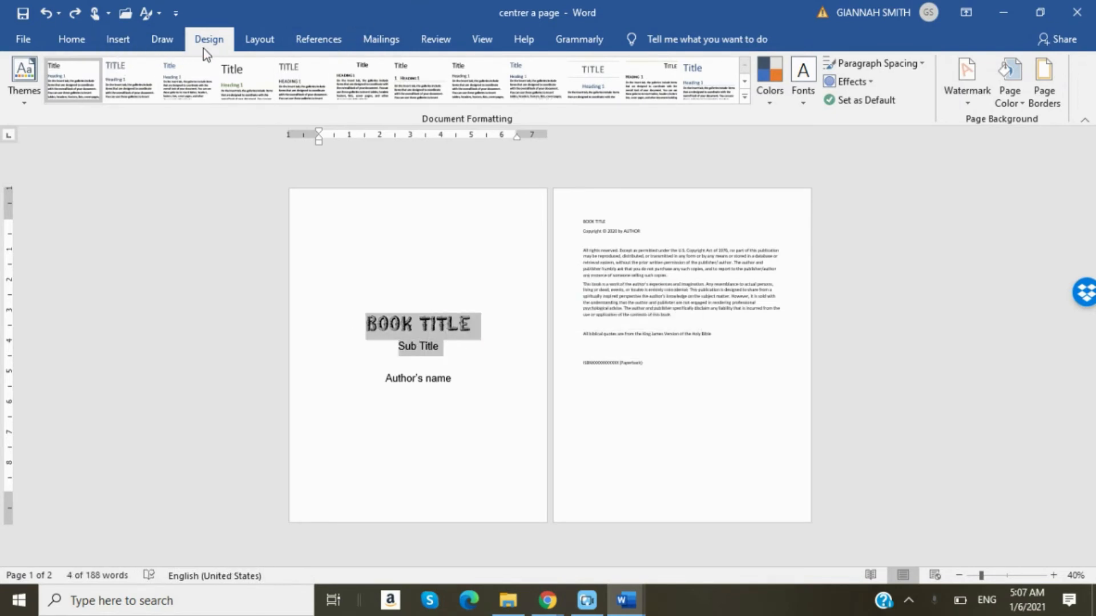
pyautogui.click(1044, 86)
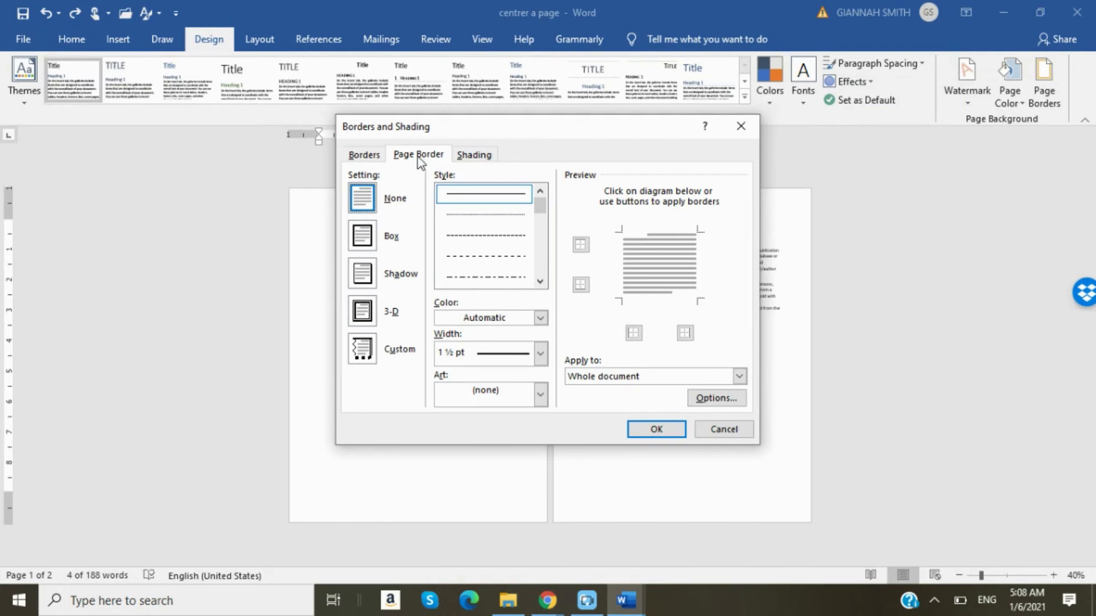
pyautogui.click(472, 157)
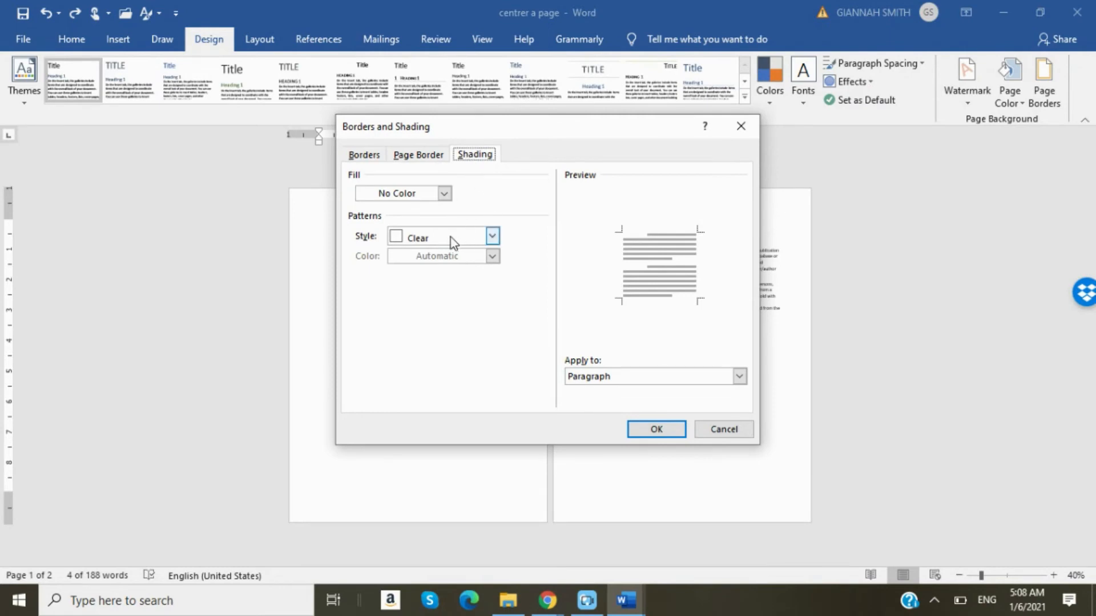
pyautogui.click(365, 160)
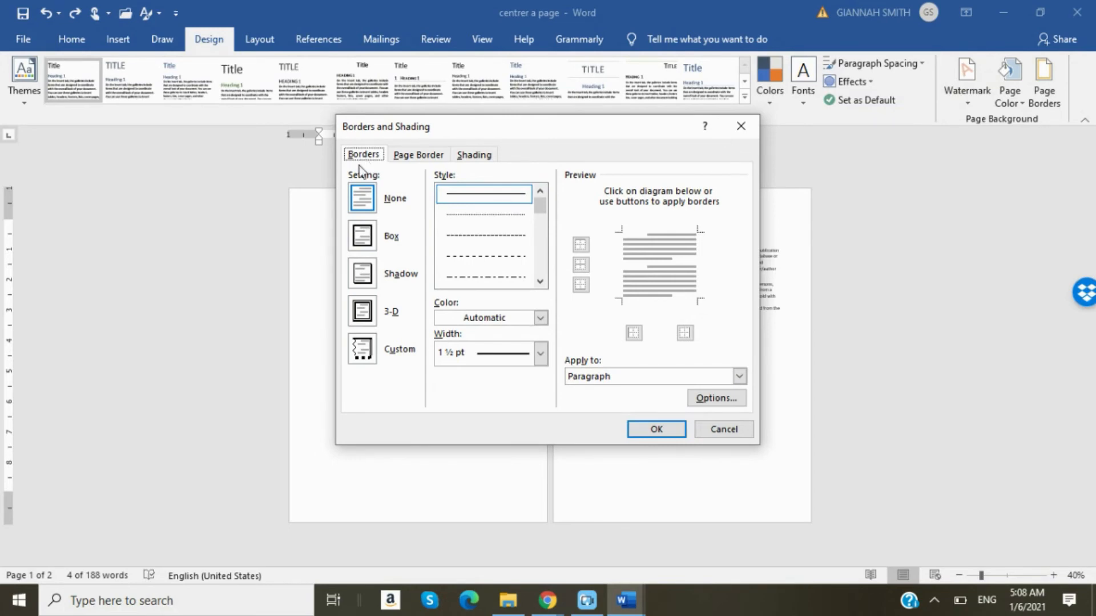
# - Try borders on all four sides and the Box setting for the selected paragraphs, and reset the borders to None
pyautogui.click(366, 196)
pyautogui.click(703, 267)
pyautogui.click(625, 278)
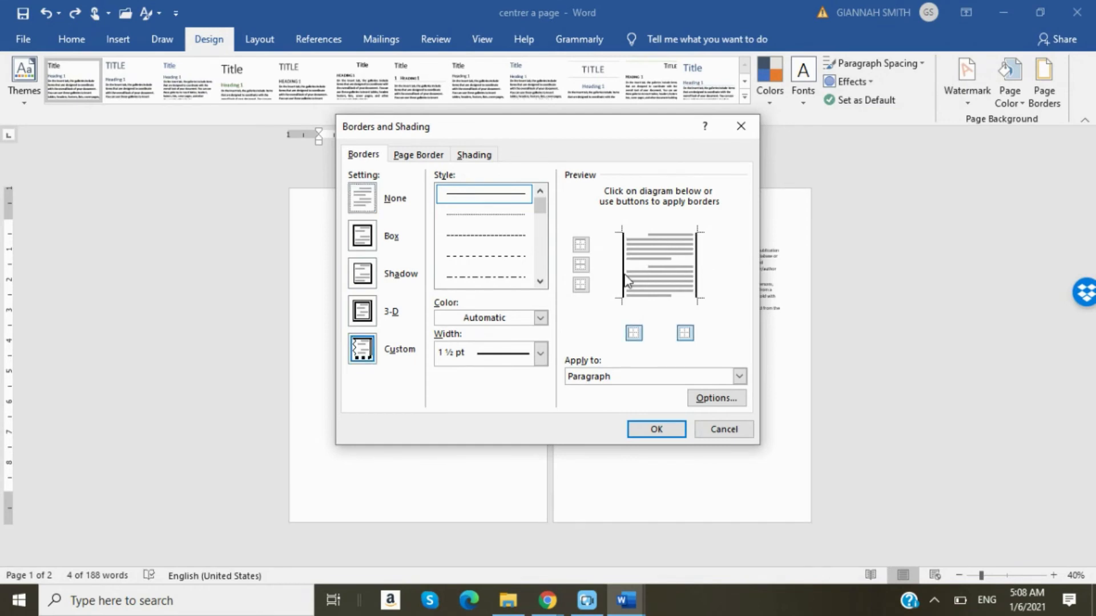
pyautogui.click(651, 234)
pyautogui.click(644, 297)
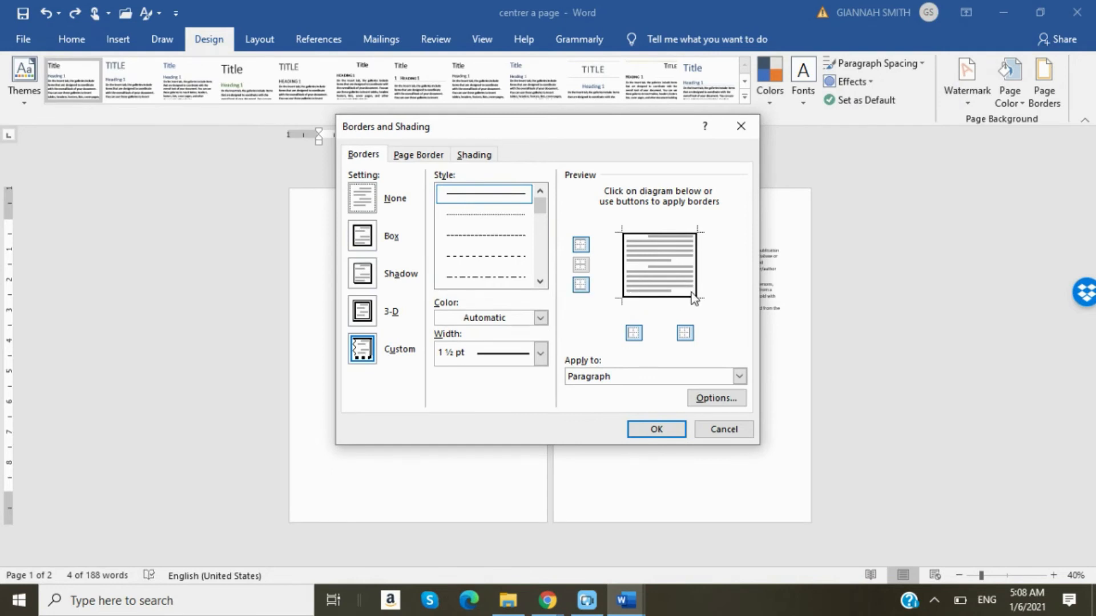
pyautogui.click(363, 235)
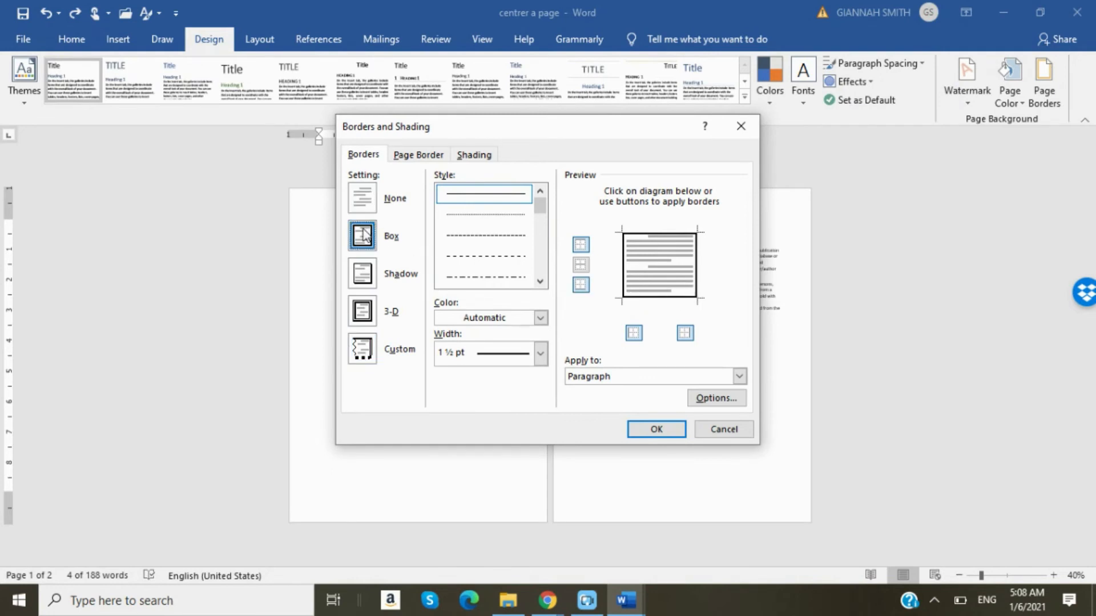
pyautogui.click(361, 198)
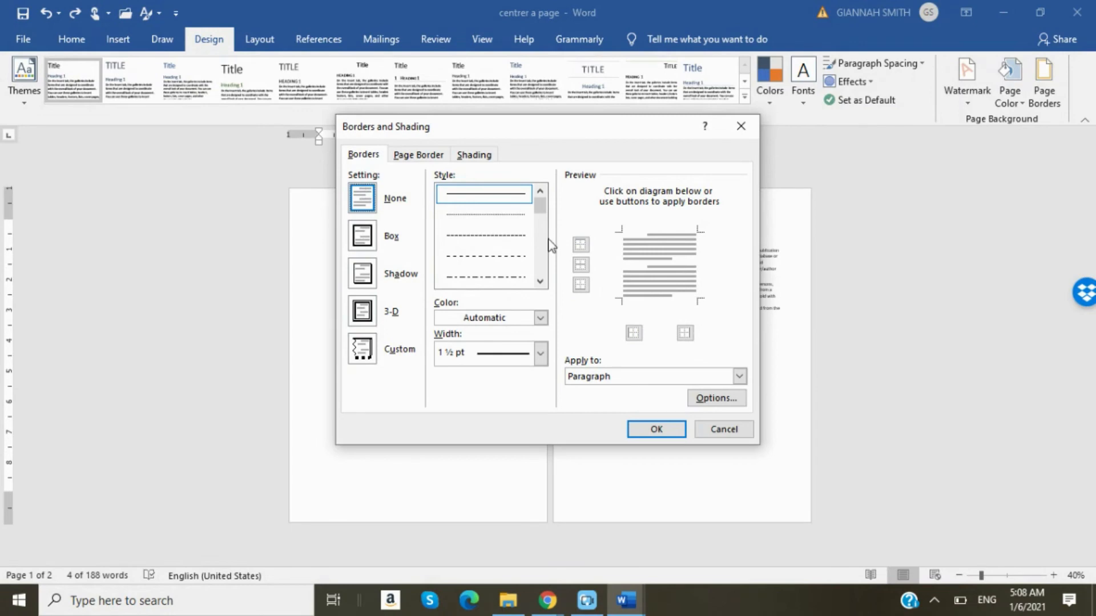
# - Add only a top and a bottom border to the selected title and subtitle paragraphs
pyautogui.click(652, 236)
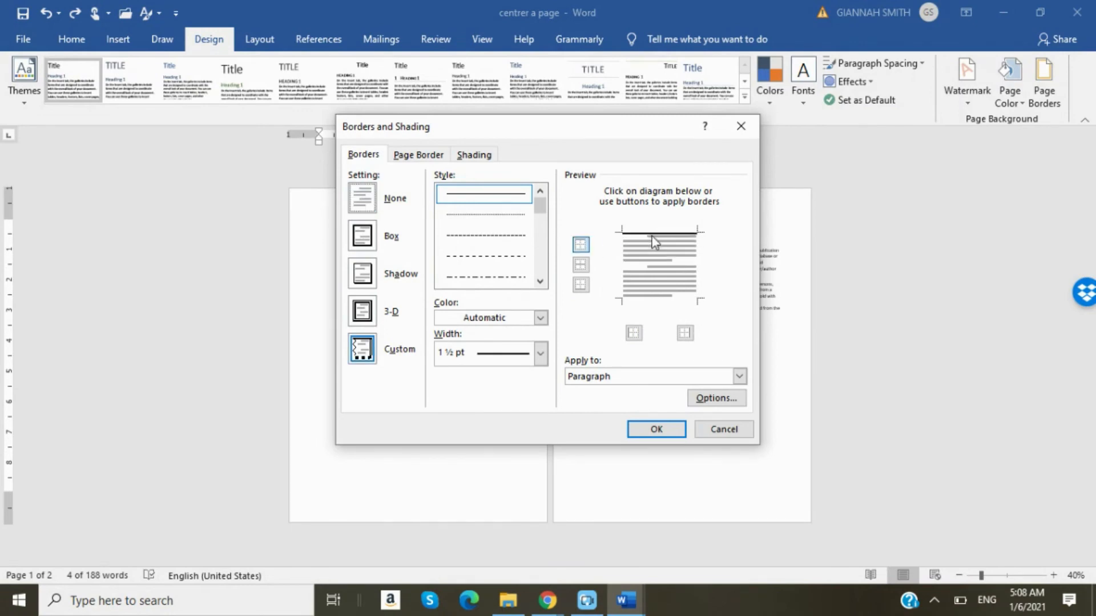
pyautogui.click(645, 300)
pyautogui.moveTo(540, 210)
pyautogui.mouseDown()
pyautogui.moveTo(538, 269)
pyautogui.moveTo(539, 206)
pyautogui.mouseUp()
# - Try green as the paragraph border color and return it to Automatic
pyautogui.click(540, 319)
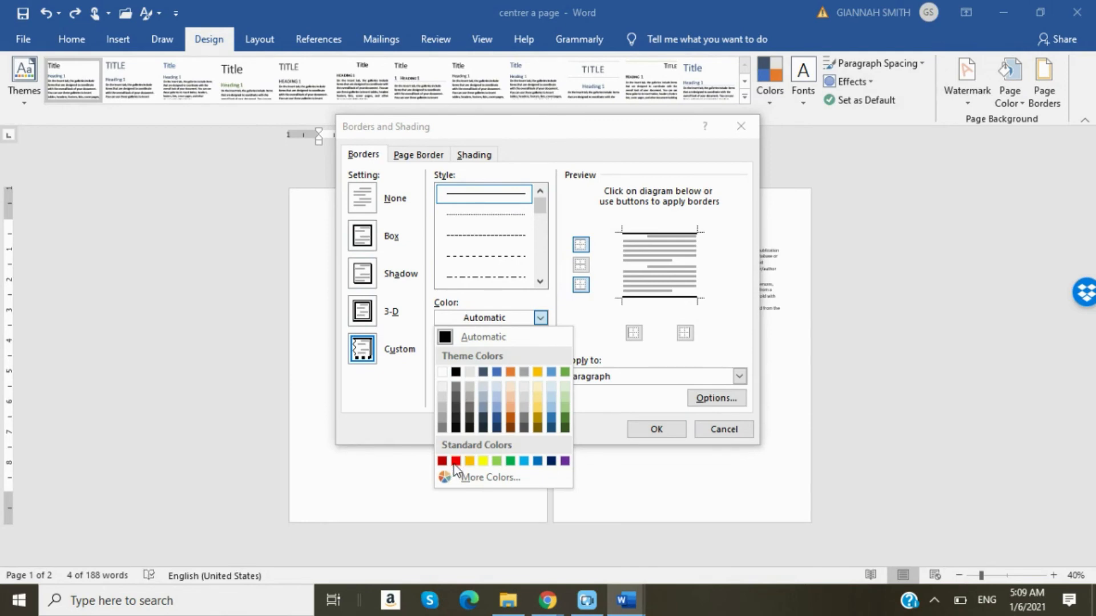
pyautogui.click(510, 461)
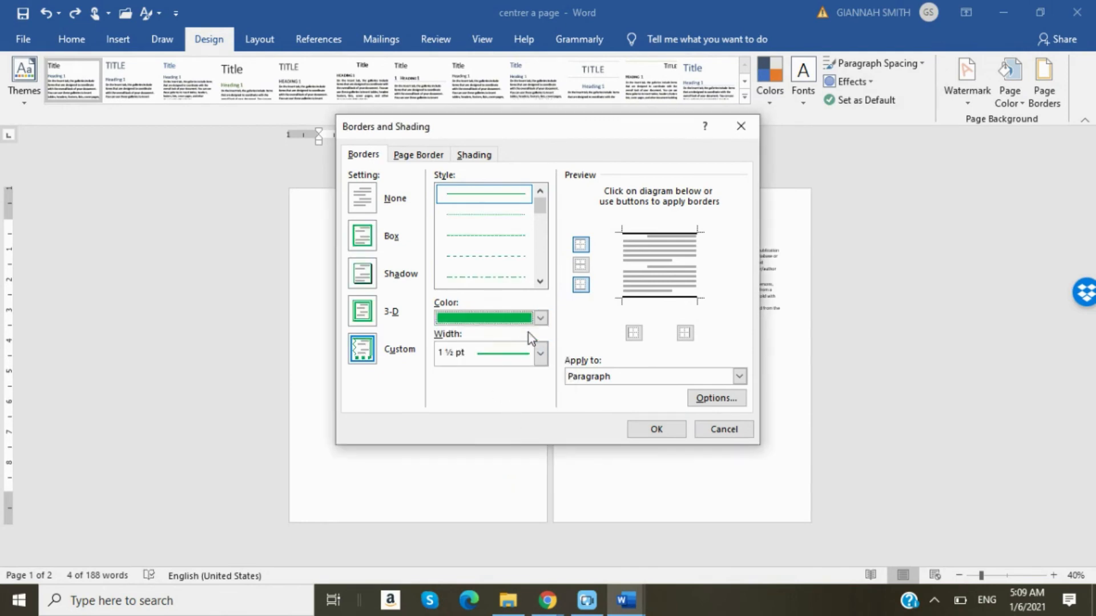
pyautogui.click(539, 318)
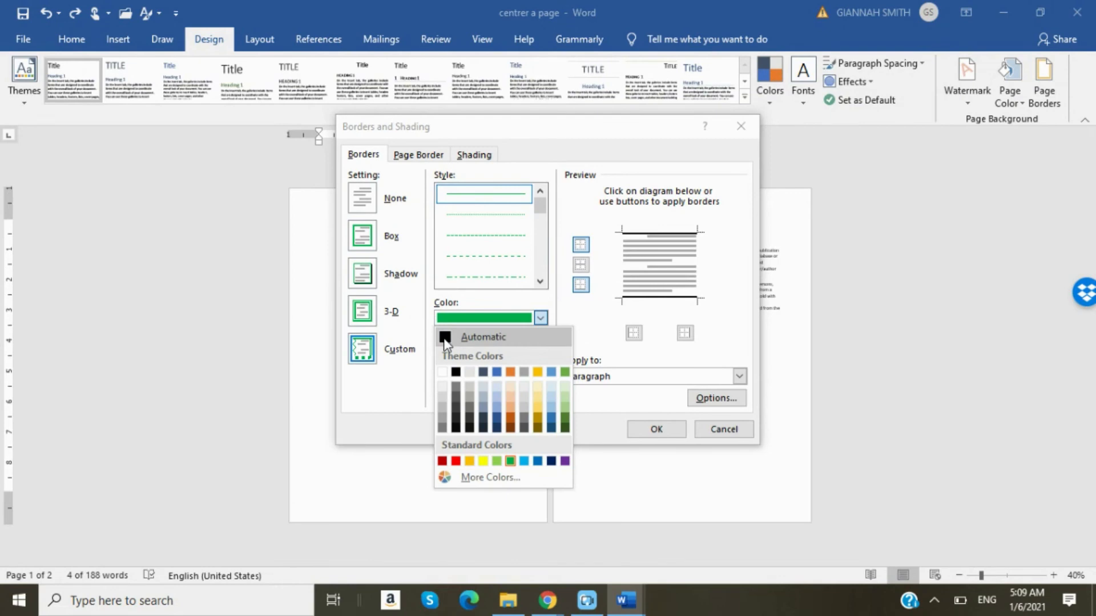
pyautogui.click(446, 338)
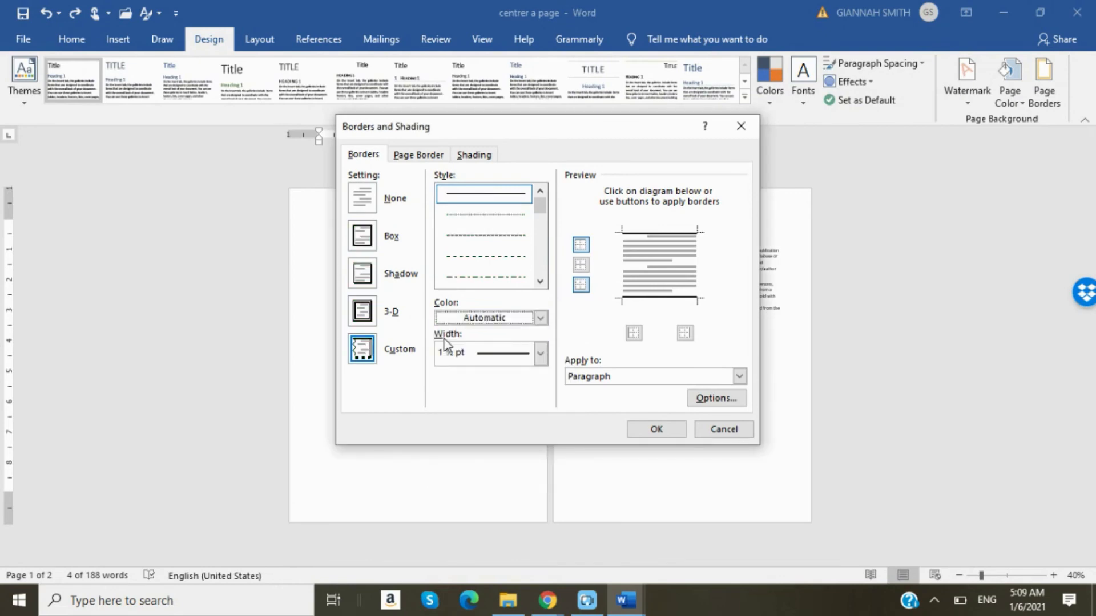
# - Try a ¼ pt width for the title and subtitle borders, and set the width to 1 pt
pyautogui.click(540, 354)
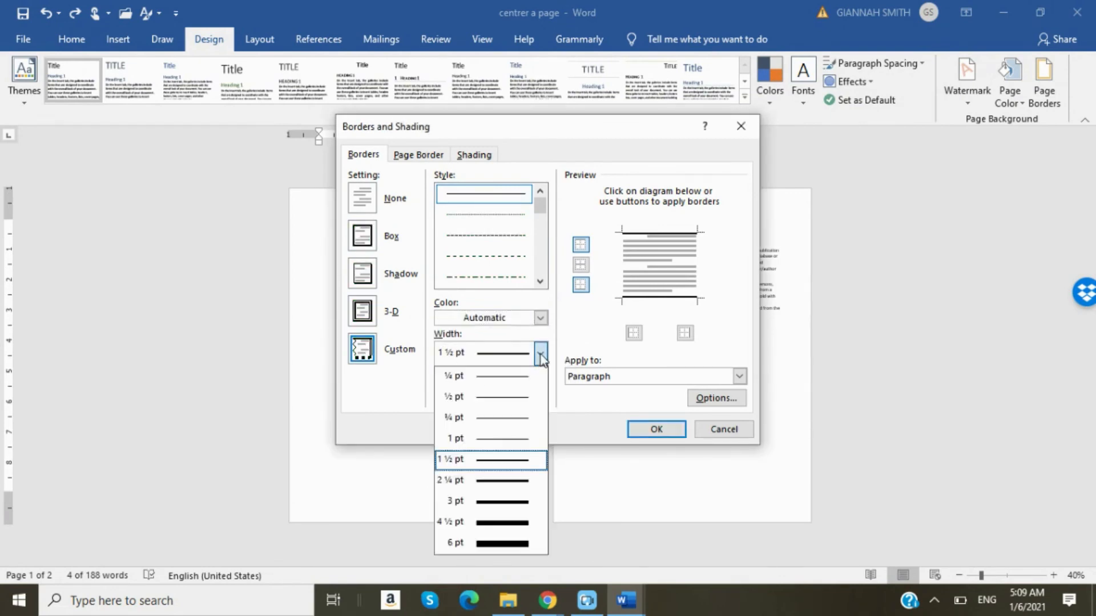
pyautogui.click(487, 378)
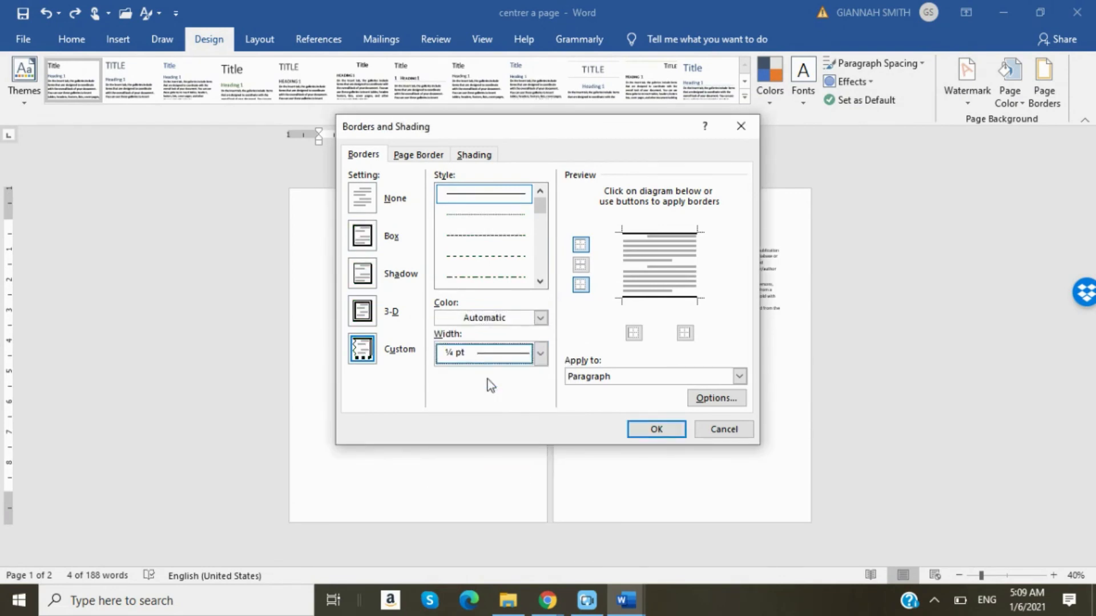
pyautogui.click(541, 355)
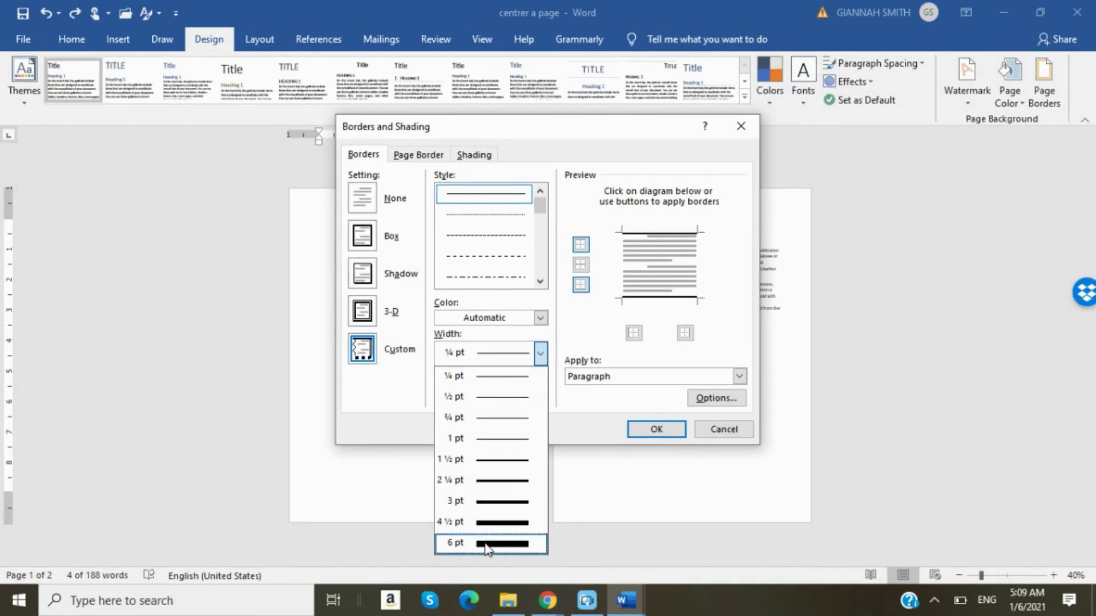
pyautogui.click(495, 445)
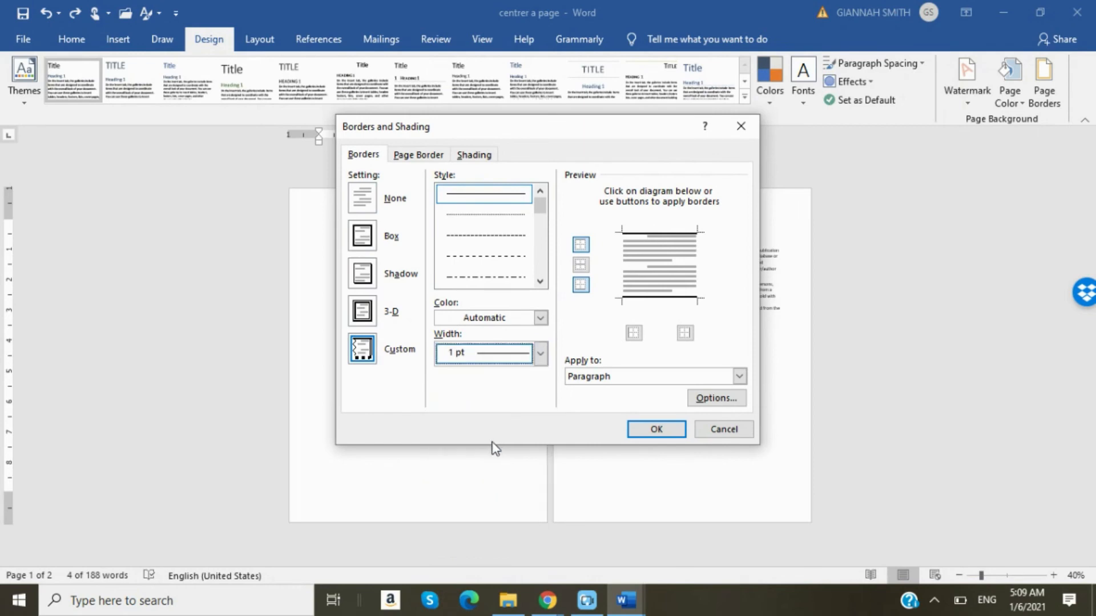
# - Try applying the 1 pt border to the selected text instead of the paragraph, and undo that border
pyautogui.click(641, 378)
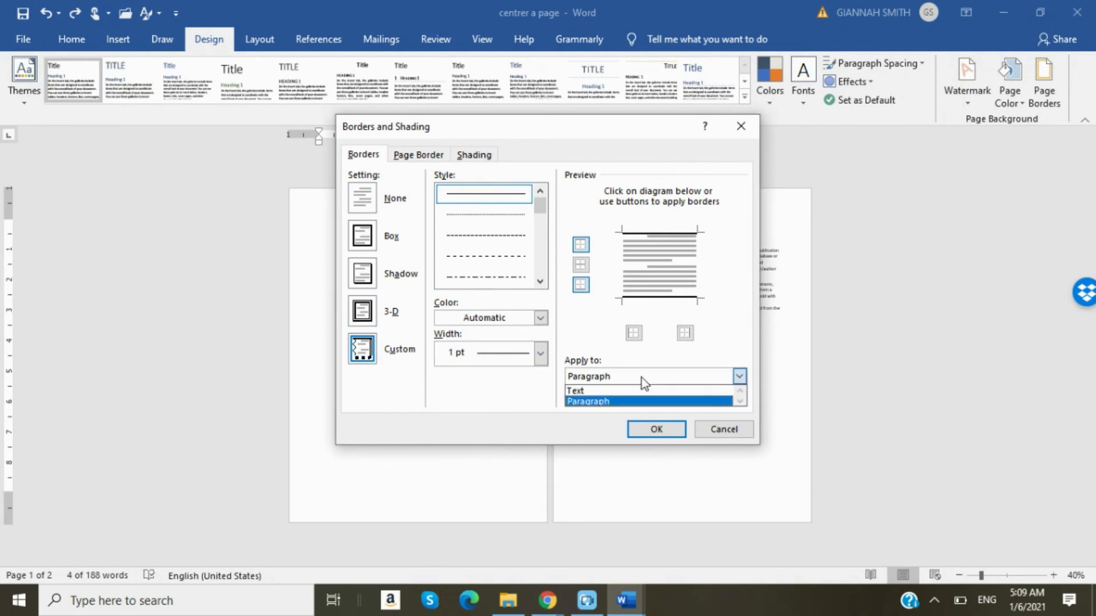
pyautogui.click(573, 393)
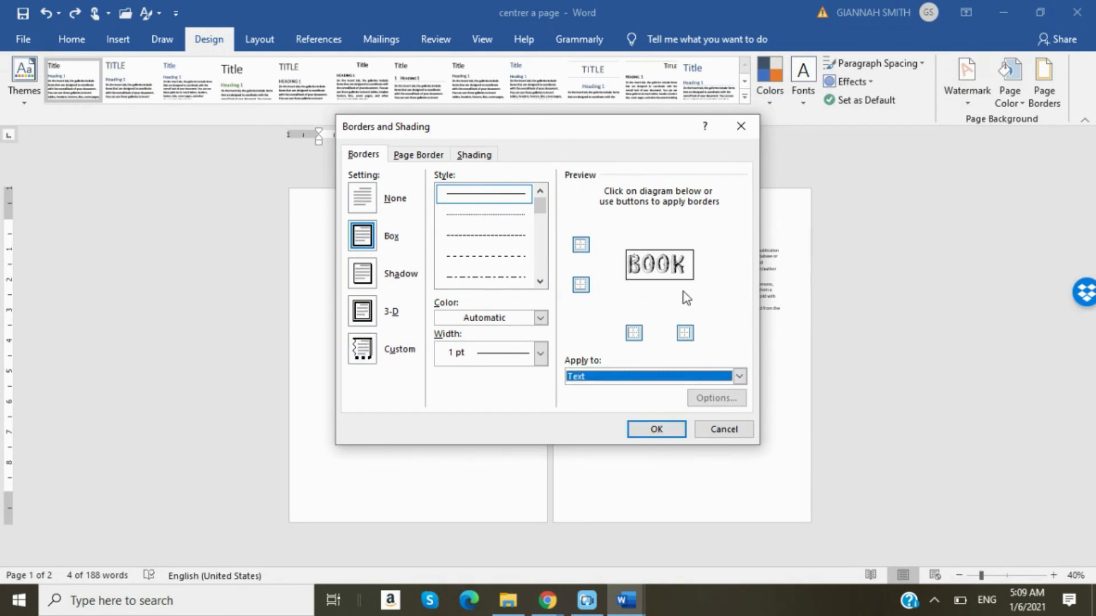
pyautogui.click(642, 426)
pyautogui.click(485, 384)
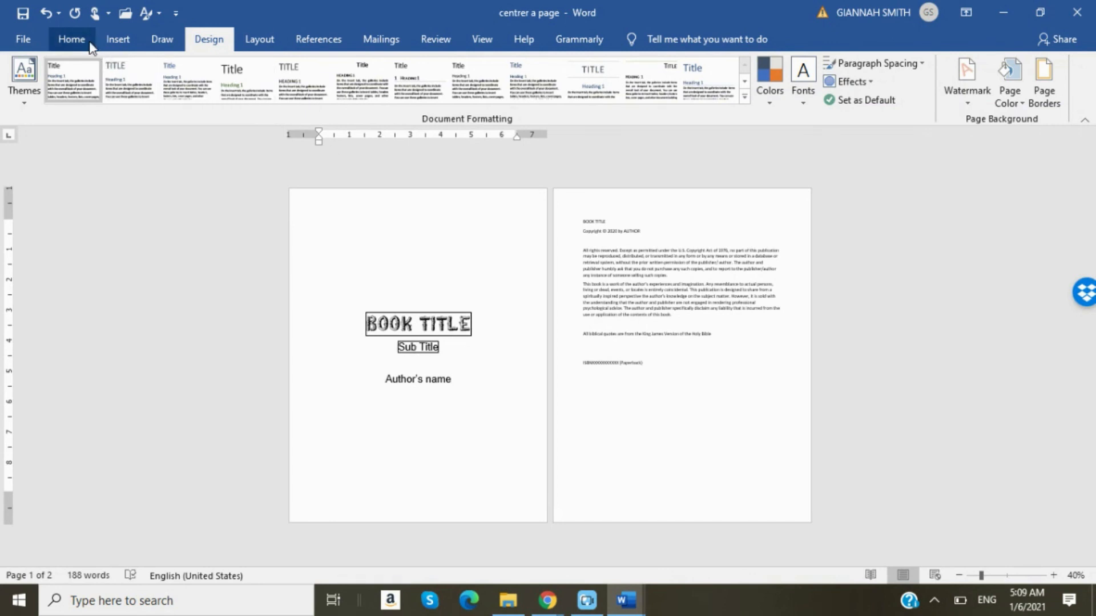
pyautogui.click(45, 15)
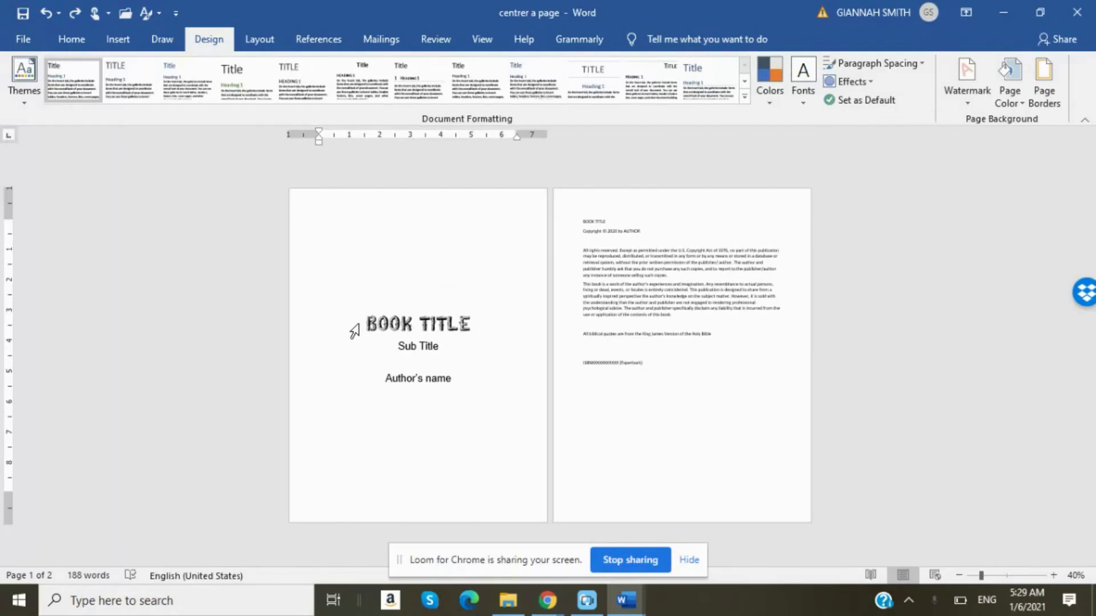
# - Give the "BOOK TITLE" and "Sub Title" paragraphs a custom border with only a top and a bottom line
pyautogui.moveTo(367, 323); pyautogui.dragTo(454, 356)
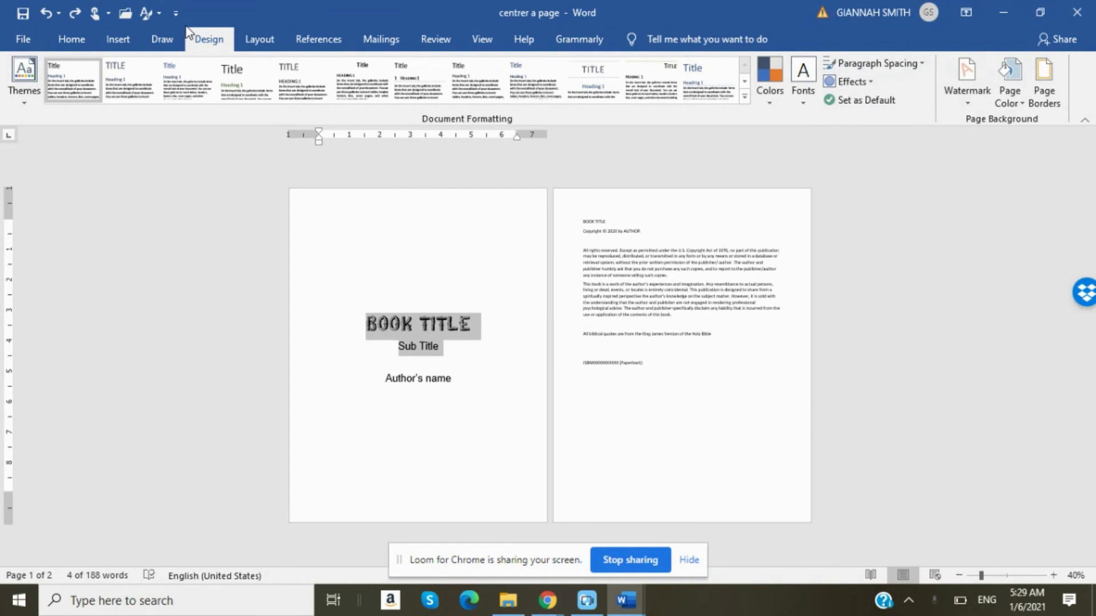
pyautogui.click(1055, 78)
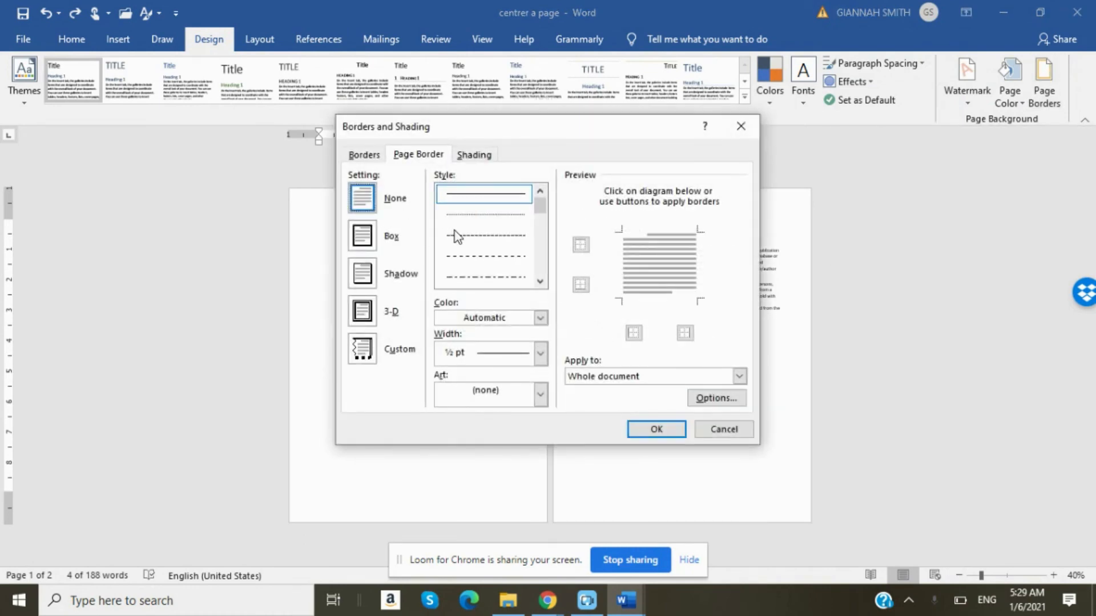
pyautogui.click(364, 155)
pyautogui.click(360, 349)
pyautogui.click(653, 237)
pyautogui.click(656, 293)
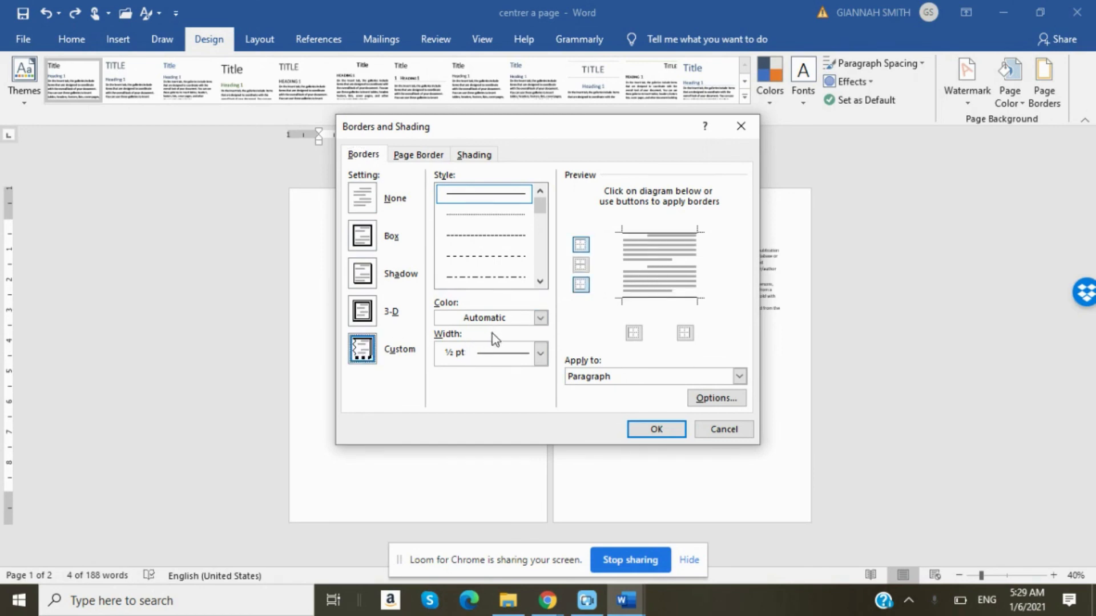
# - Set the paragraph border width to 1 pt, apply the borders, and deselect the title lines
pyautogui.click(491, 354)
pyautogui.click(483, 432)
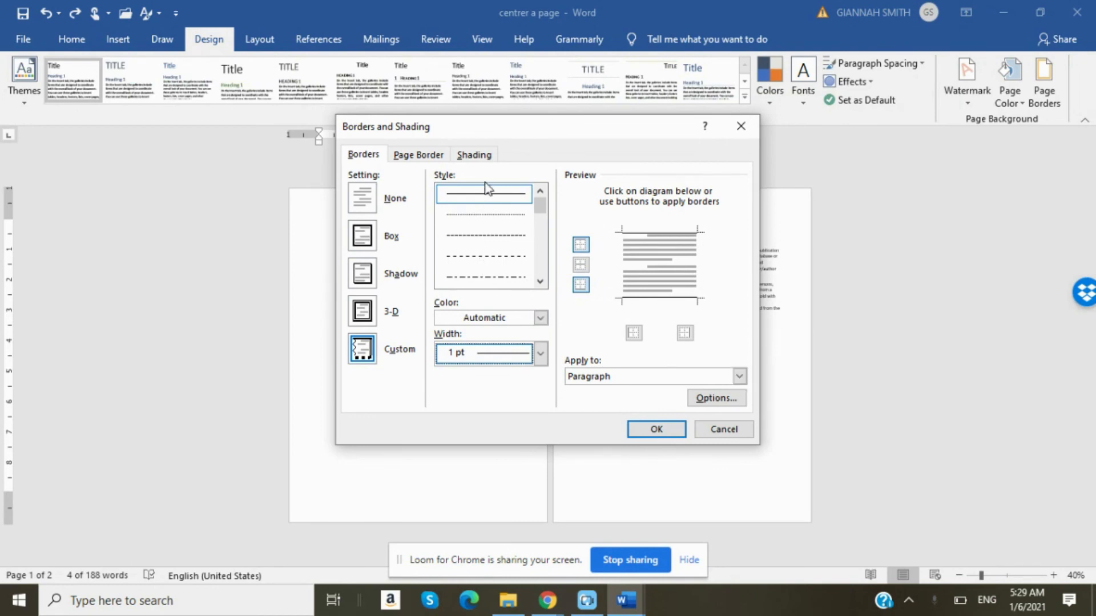
pyautogui.click(655, 435)
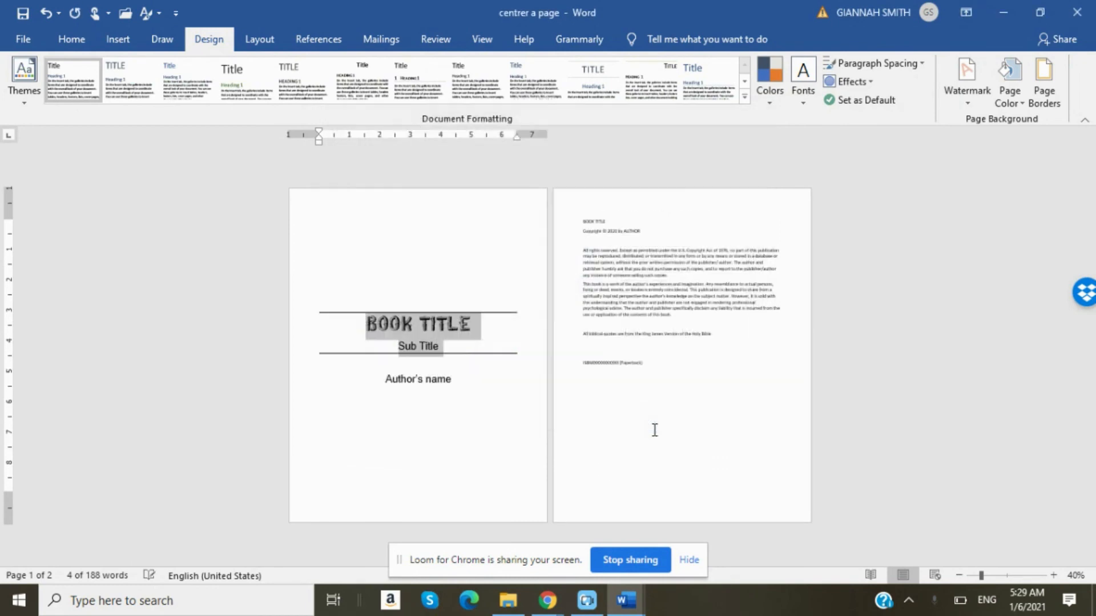
pyautogui.click(457, 460)
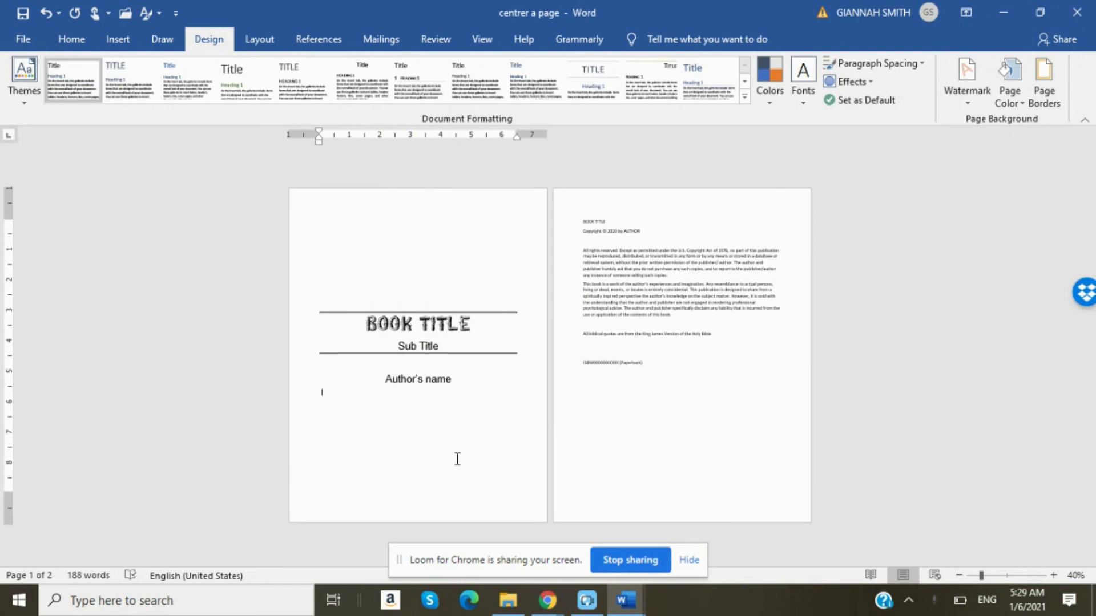